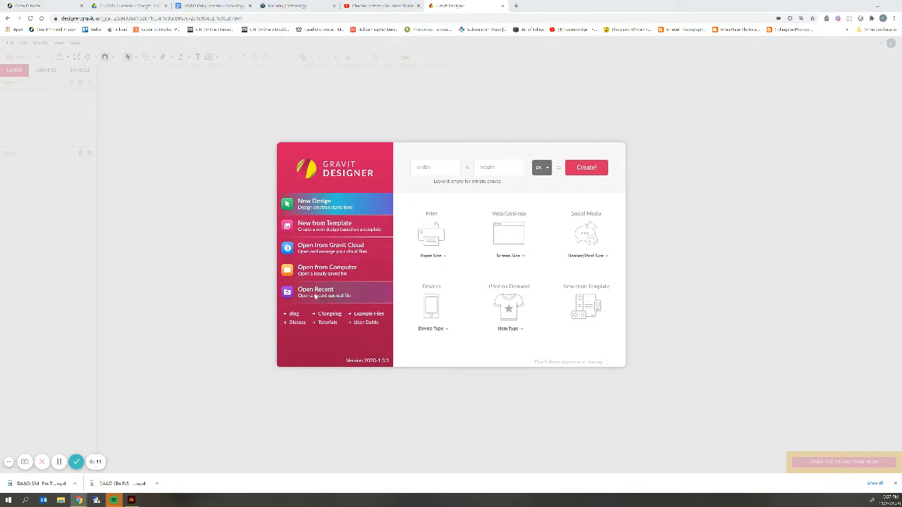
Open the most recent Skill Builder 4 video demo design from Gravit Cloud.
left_click(306, 254)
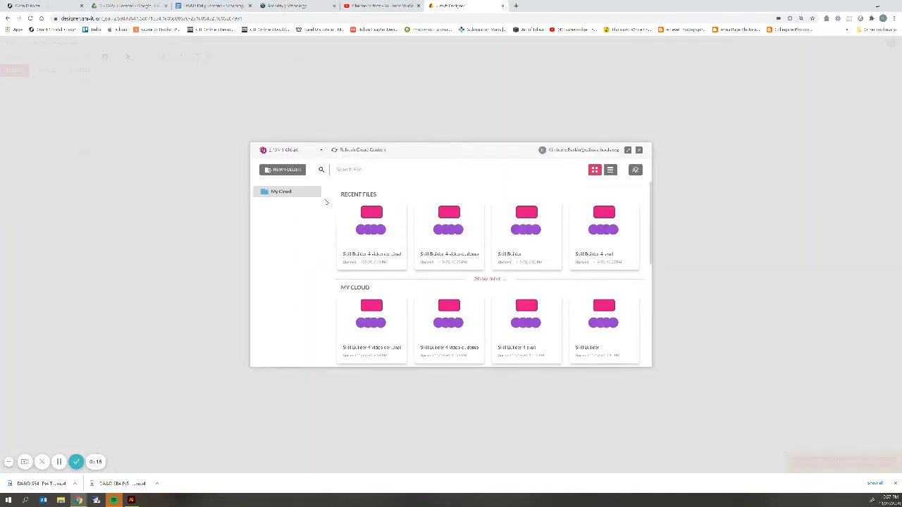
left_click(638, 150)
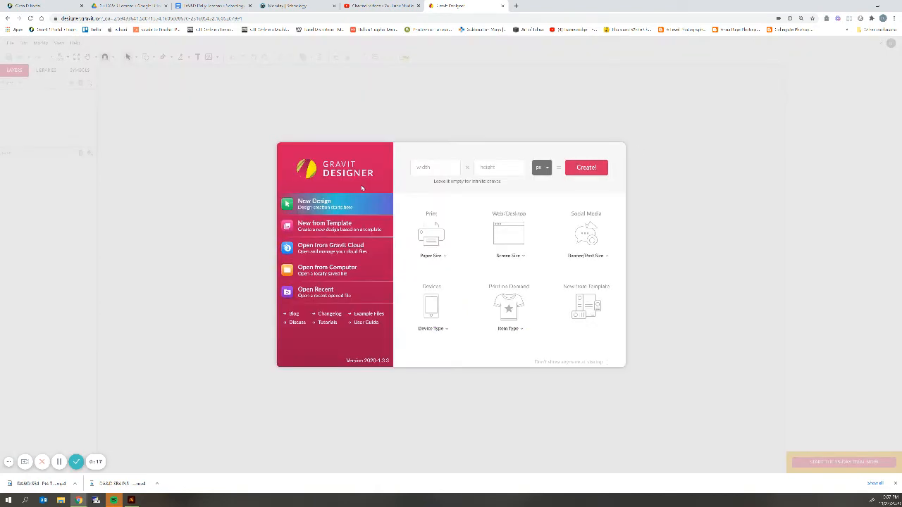
left_click(334, 269)
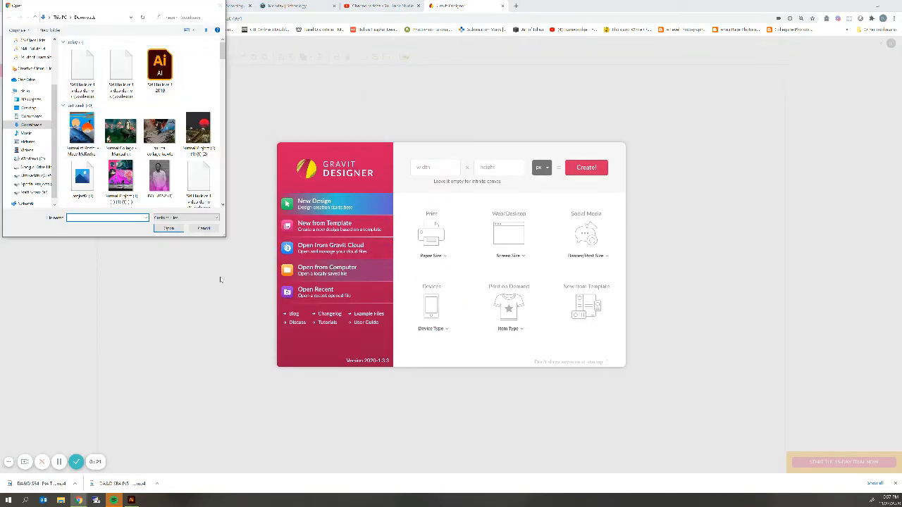
left_click(203, 229)
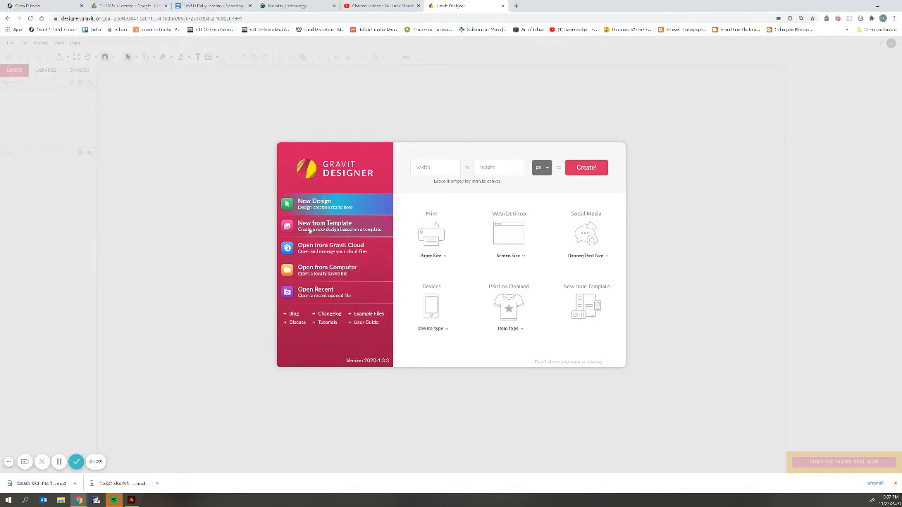
left_click(316, 251)
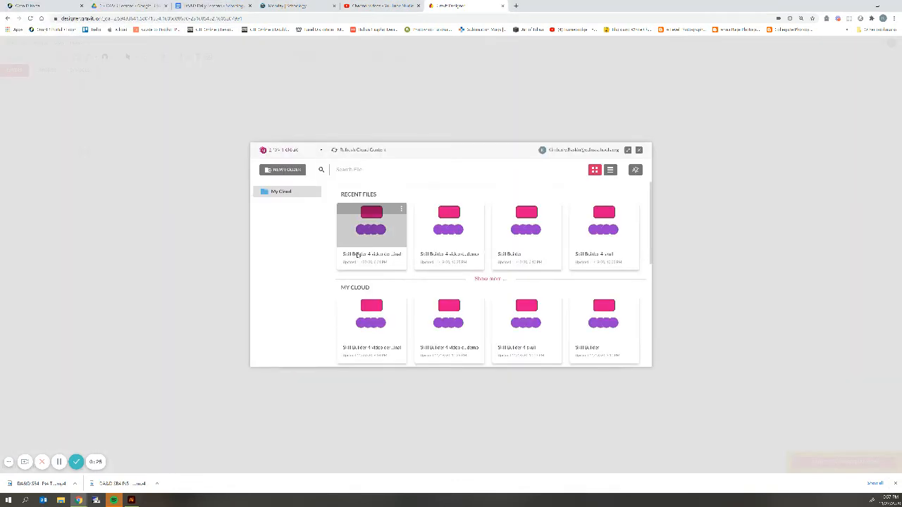
left_click(357, 255)
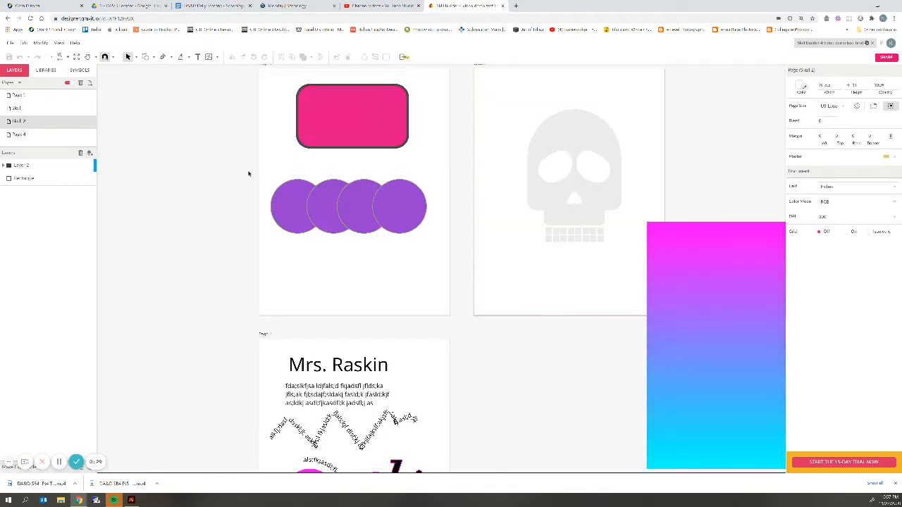
Move the pink-to-cyan gradient rectangle behind the skull on Skull 2, then go to Page 4.
scroll(511, 282, "down", 1)
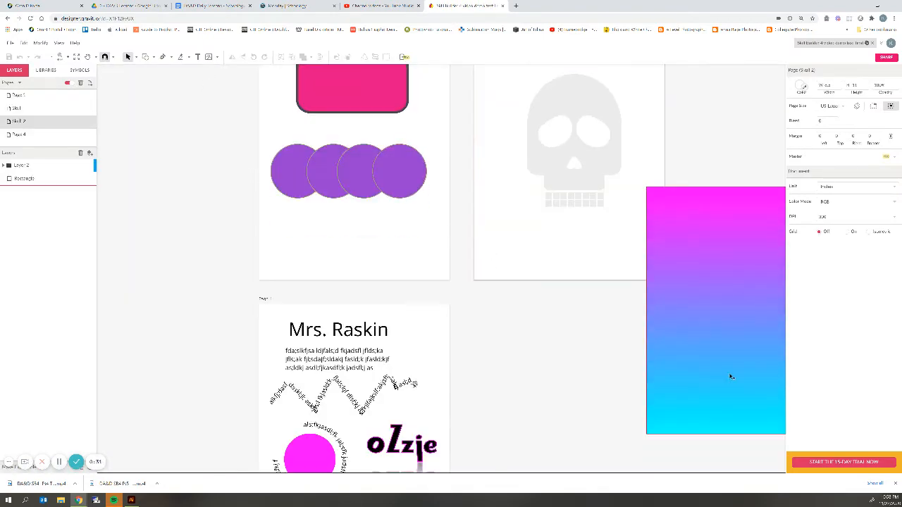
left_click_drag(729, 374, 558, 222)
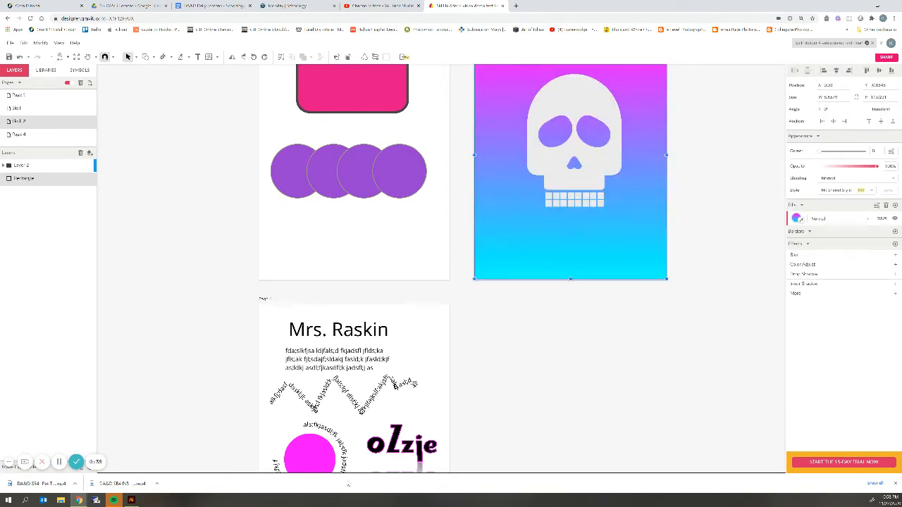
scroll(521, 420, "down", 2)
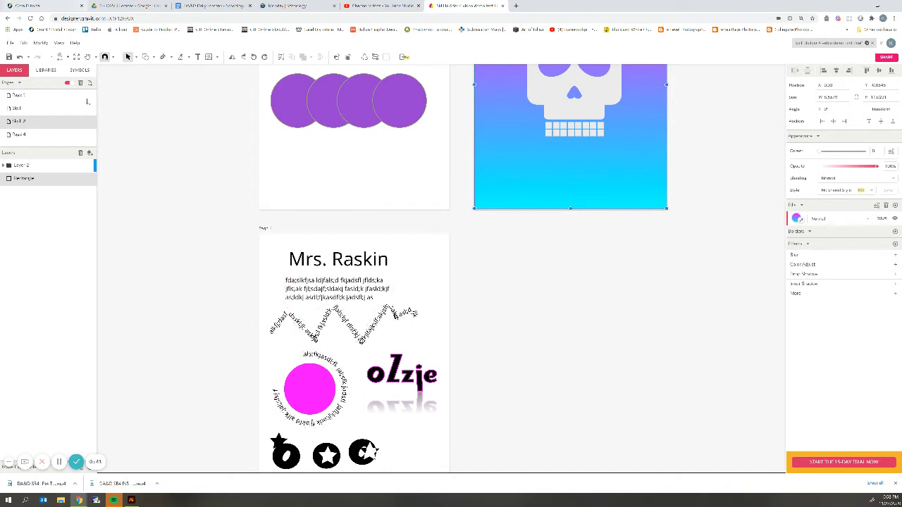
left_click(80, 135)
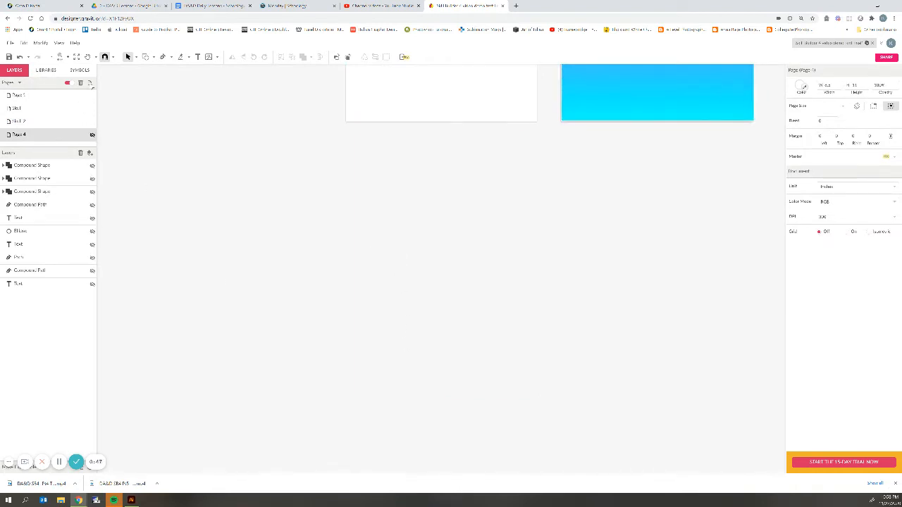
Add a blank US Letter page, clear the selection, and show it alone, zoomed in.
left_click(89, 82)
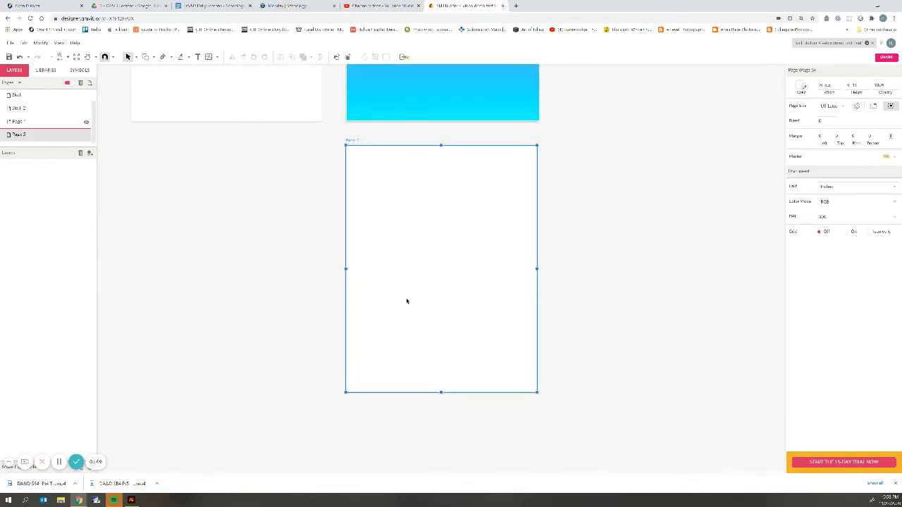
scroll(442, 262, "up", 5)
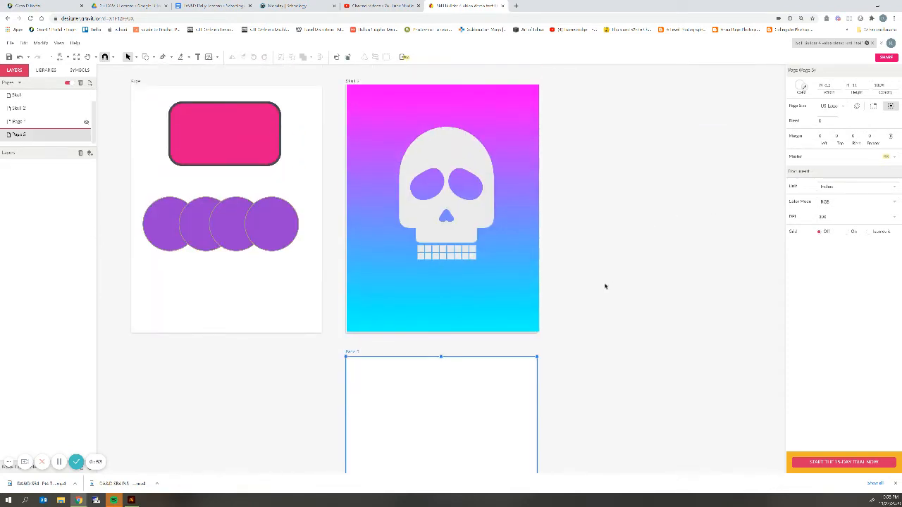
left_click(183, 386)
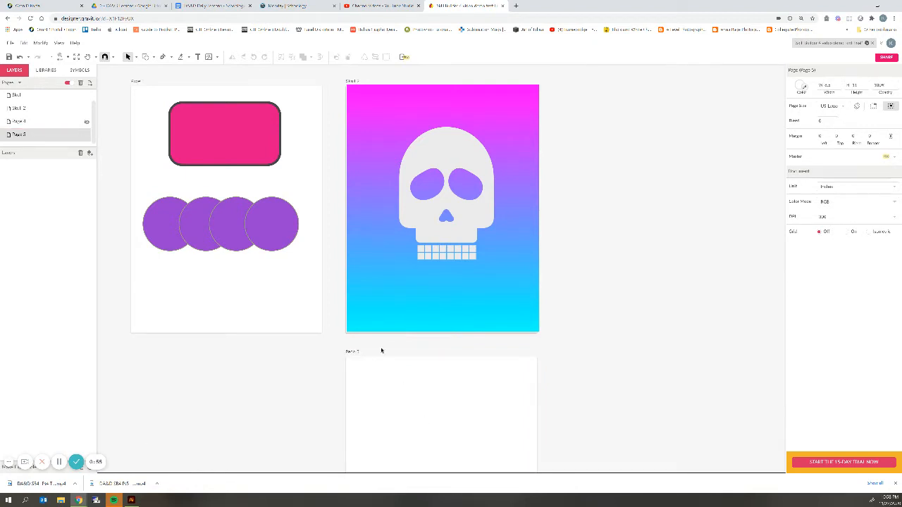
scroll(366, 301, "down", 5)
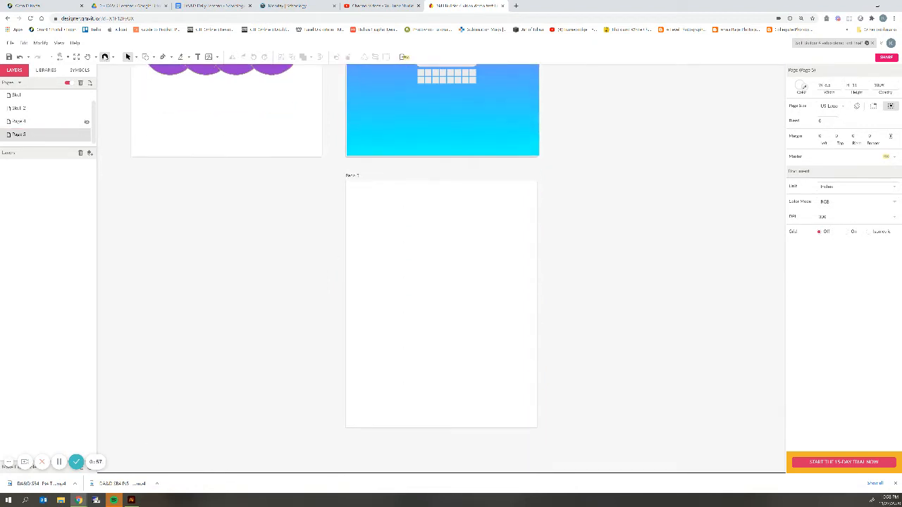
left_click(71, 84)
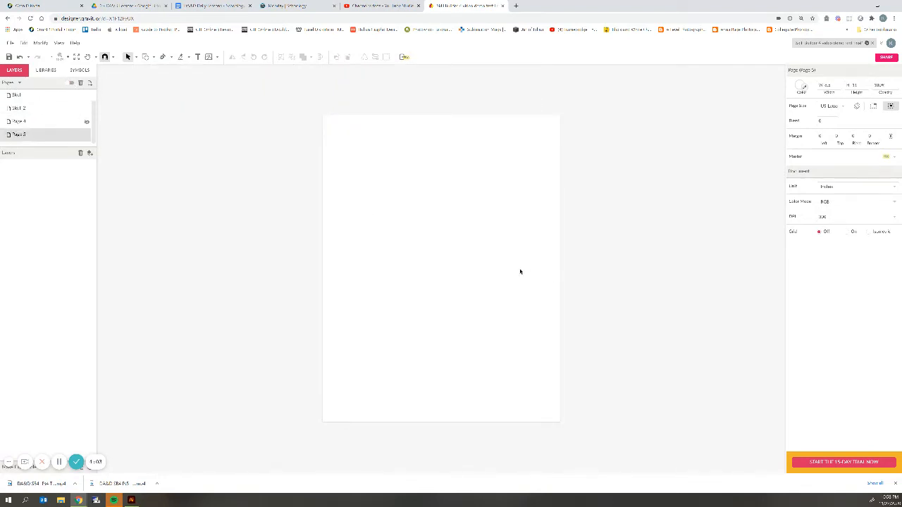
scroll(519, 269, "up", 2)
scroll(519, 270, "down", 3)
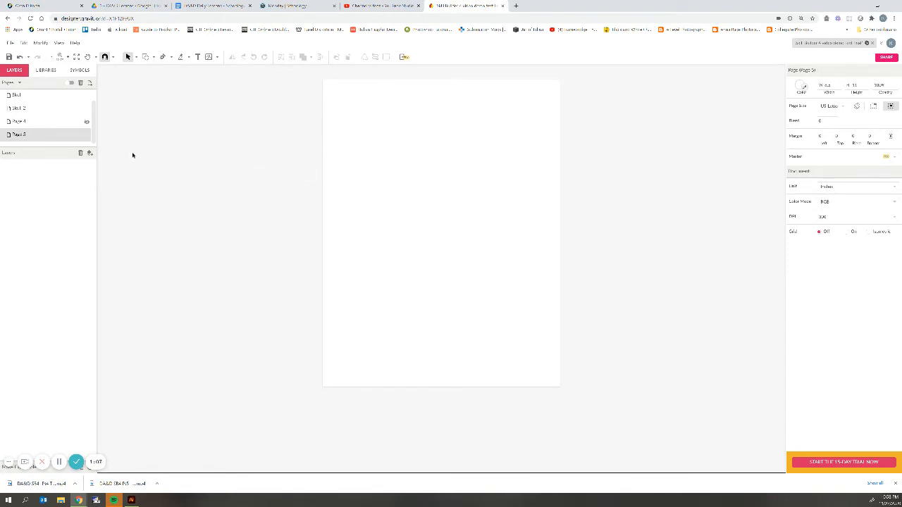
key("ctrl+plus")
scroll(455, 223, "up", 1)
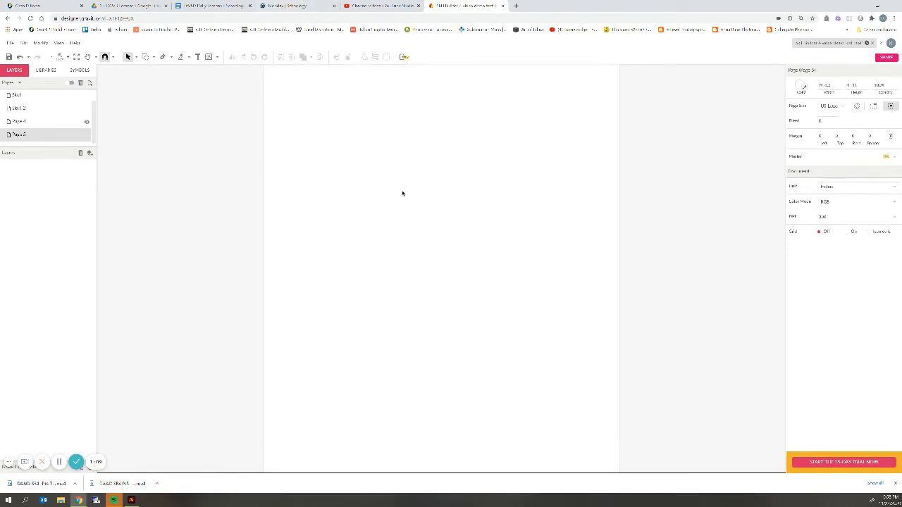
scroll(336, 178, "up", 1)
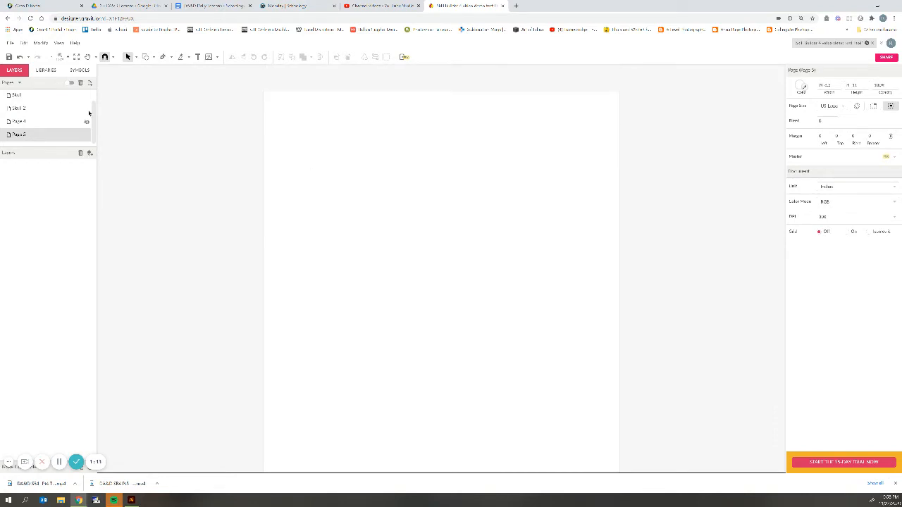
Type the heading 'Mrs. Raskin' near the page's top-left and select all its text.
left_click(198, 57)
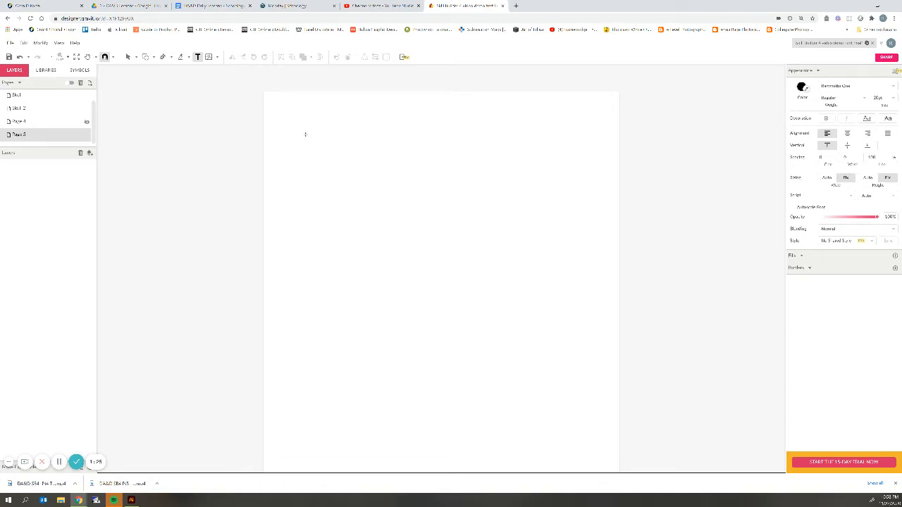
left_click(305, 134)
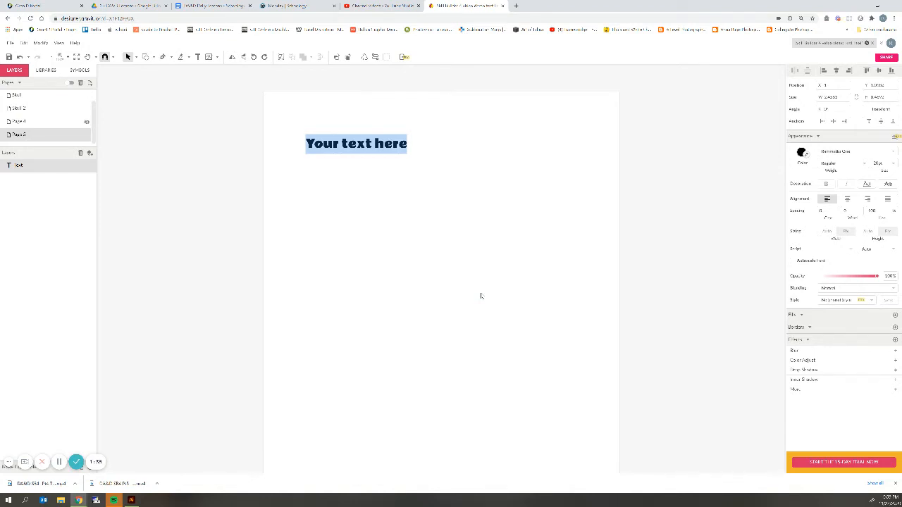
type("Mrs. Raskin")
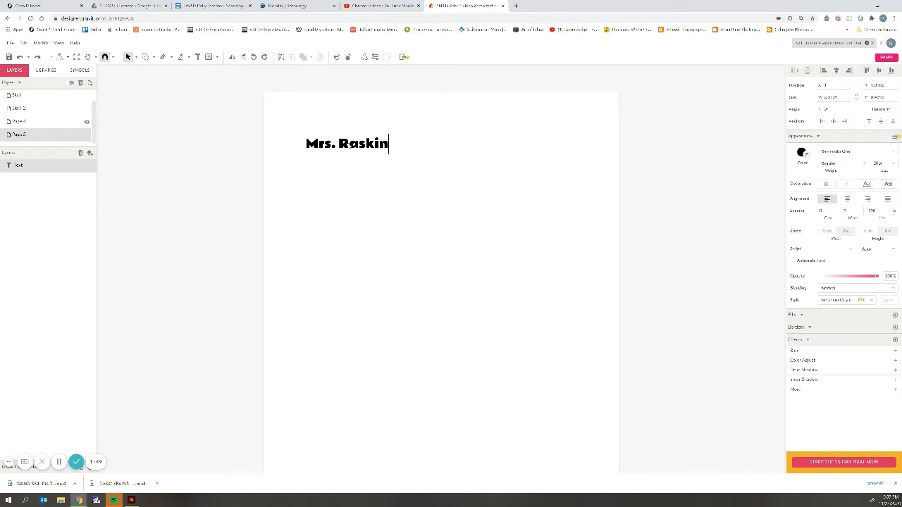
key("ctrl+a")
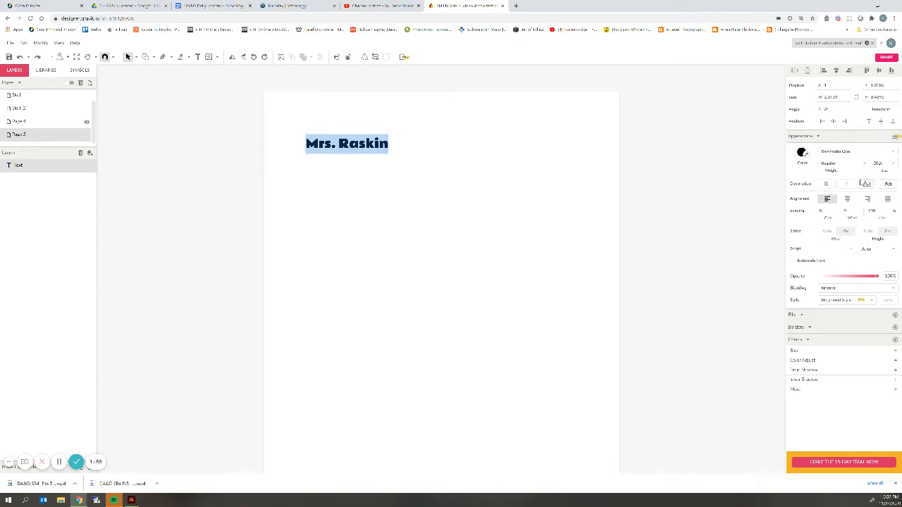
Set the selected heading text in Rammetto One and exit text editing.
left_click(829, 150)
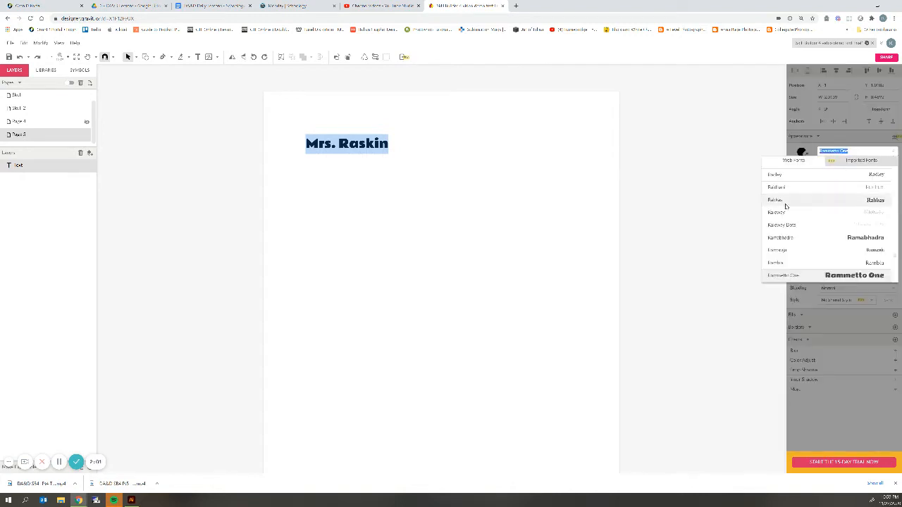
scroll(806, 218, "up", 5)
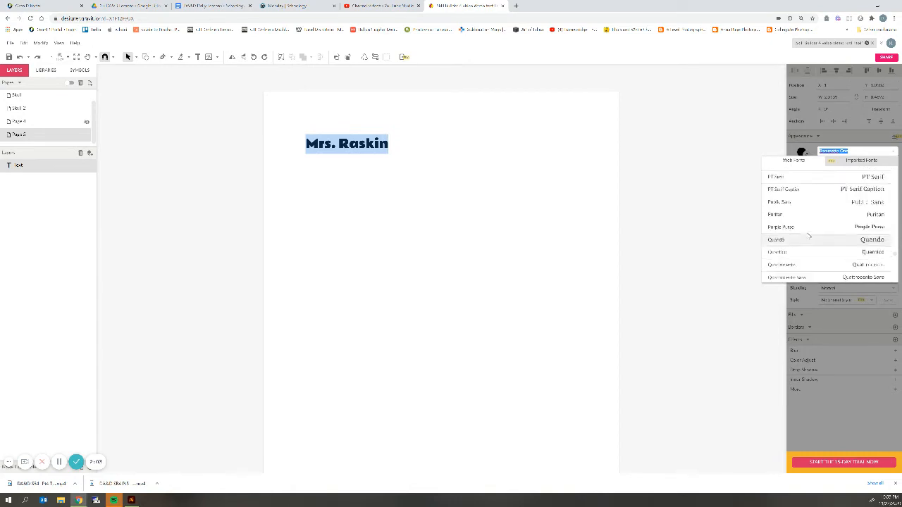
scroll(808, 236, "up", 5)
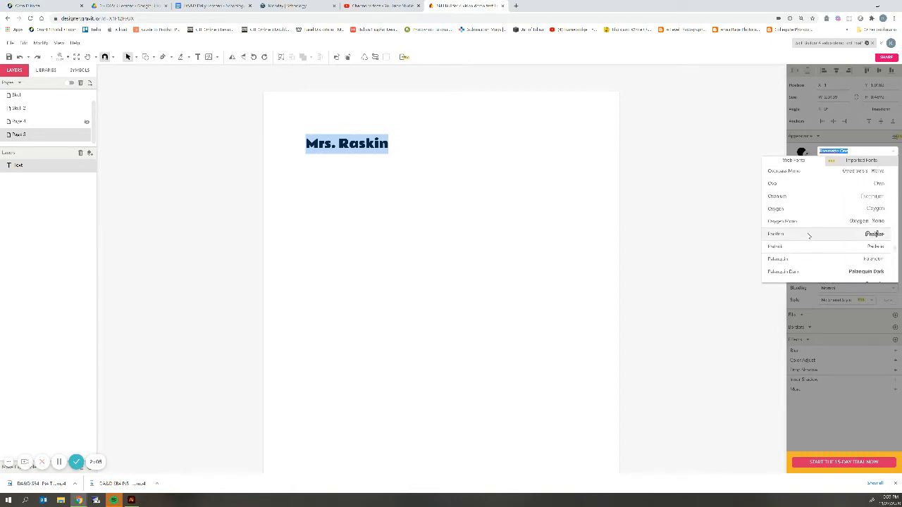
scroll(823, 232, "up", 5)
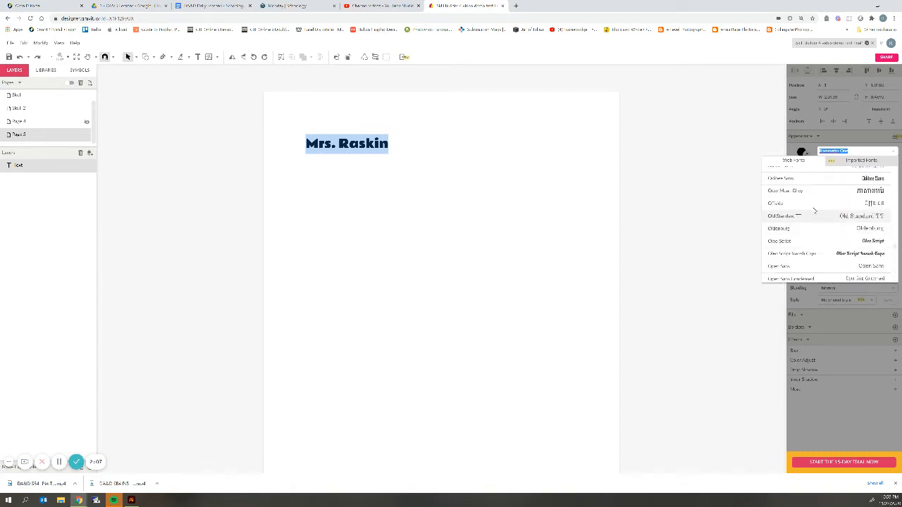
scroll(821, 244, "down", 3)
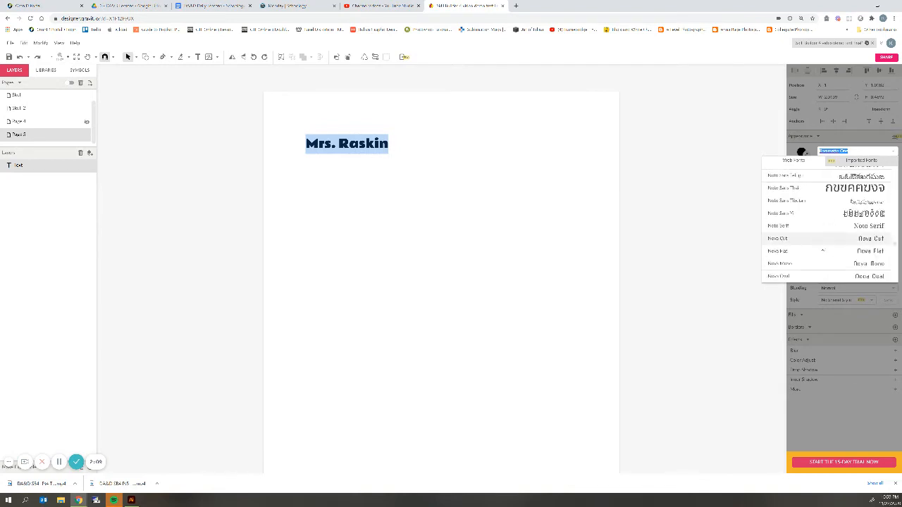
scroll(823, 246, "down", 10)
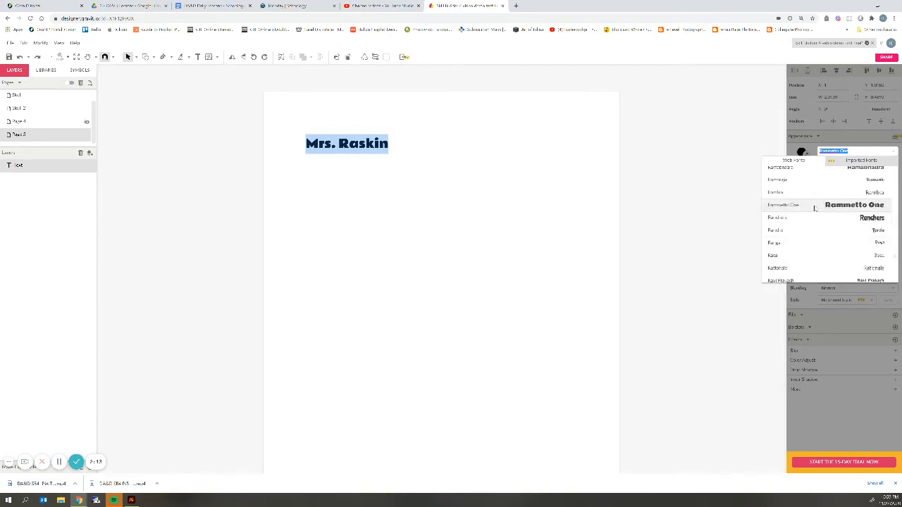
scroll(817, 225, "down", 3)
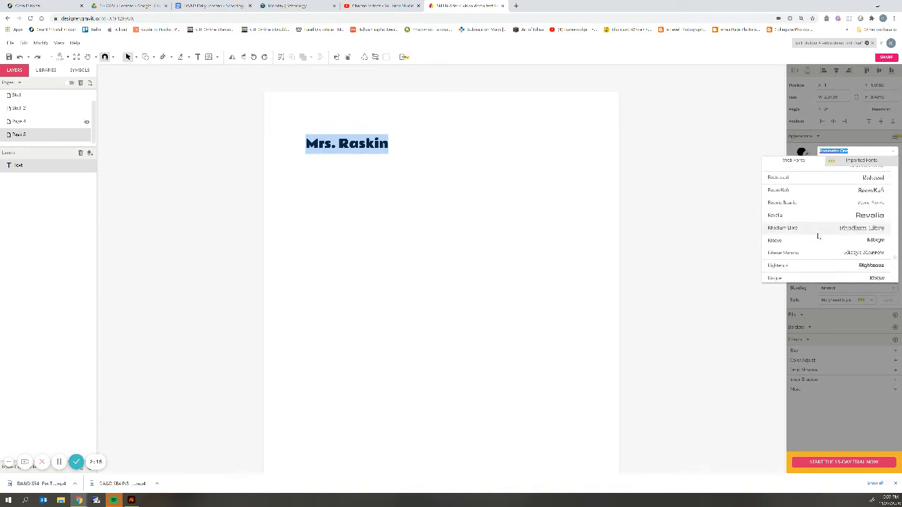
scroll(817, 236, "up", 3)
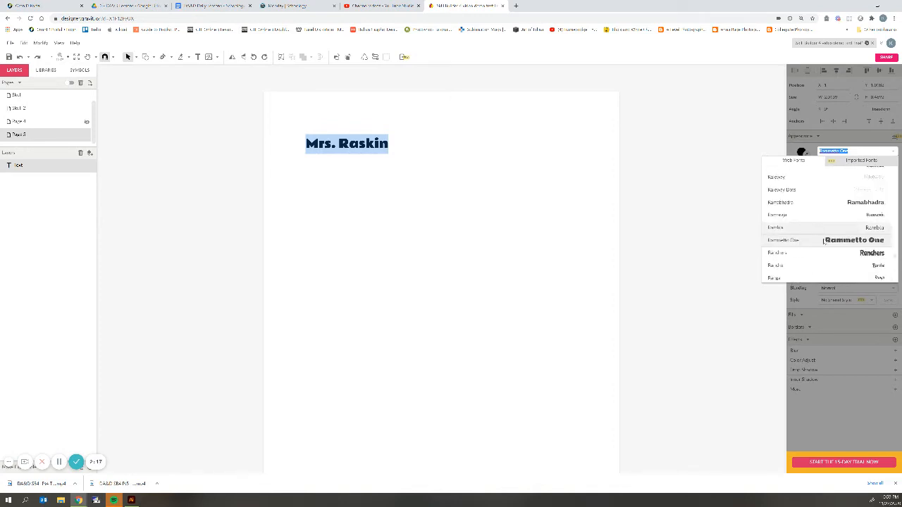
left_click(825, 241)
key("Escape")
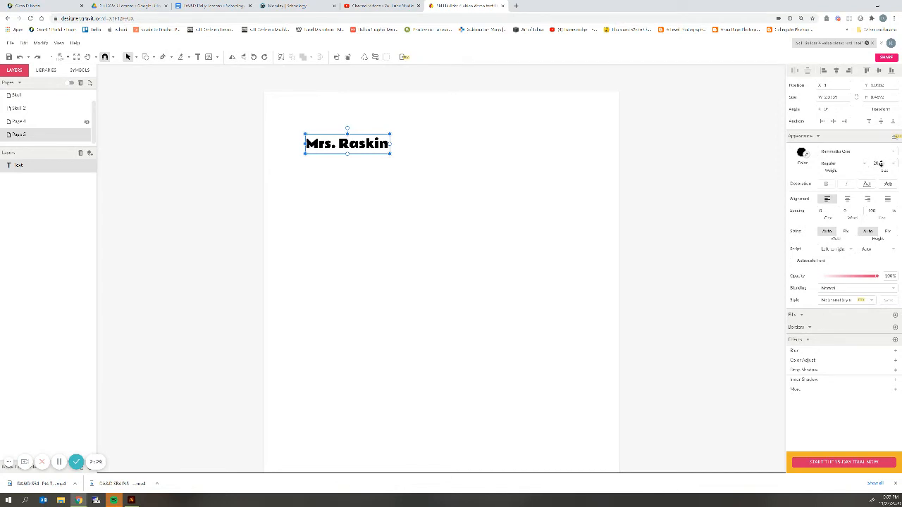
Enlarge the heading's font size, keep Regular weight, and return opacity to 100%.
left_click_drag(878, 162, 593, 162)
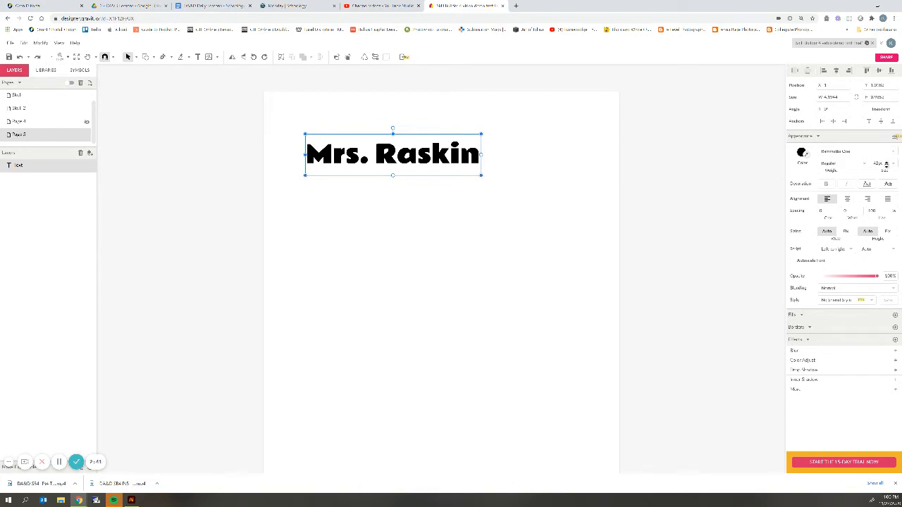
left_click_drag(884, 165, 885, 165)
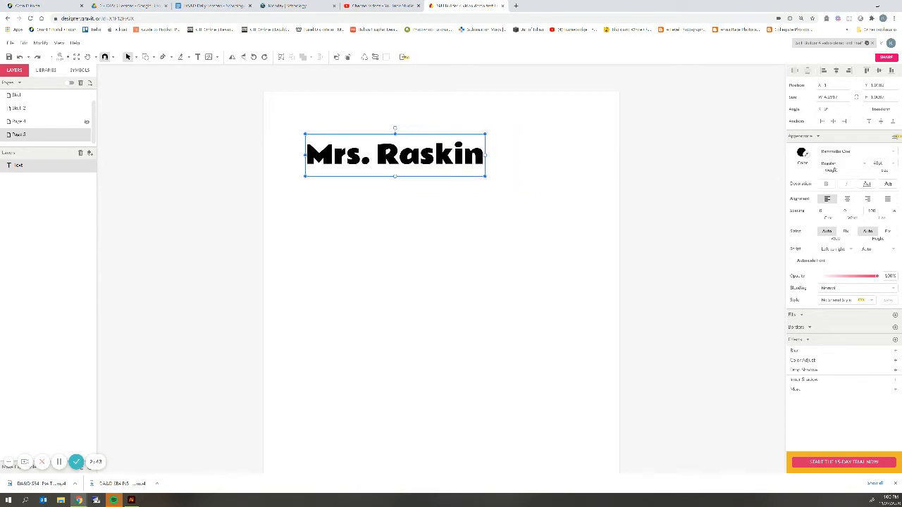
left_click(861, 164)
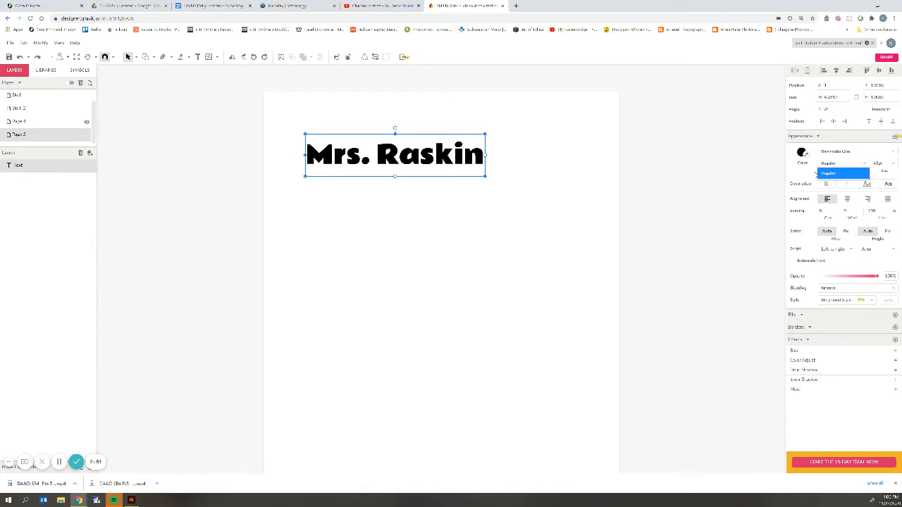
left_click(822, 172)
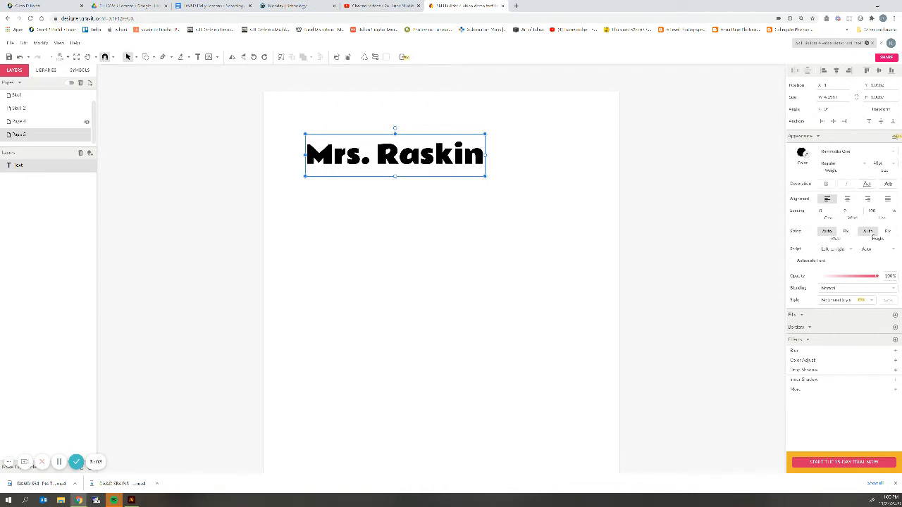
left_click_drag(877, 278, 862, 279)
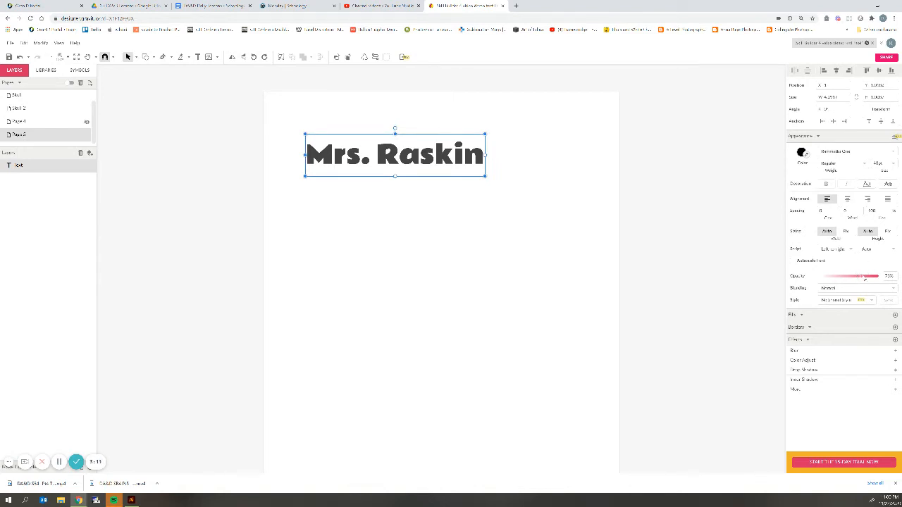
left_click_drag(864, 278, 880, 276)
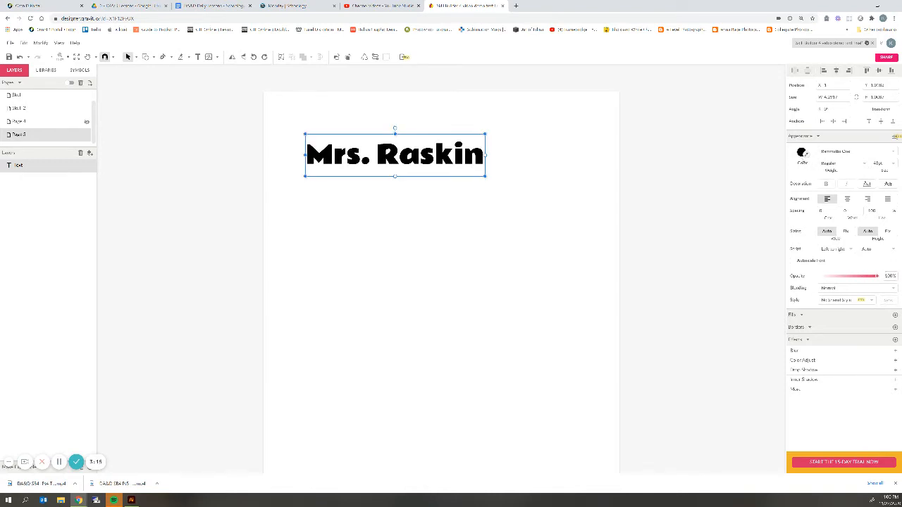
Fill the heading with solid bright teal #10E3C7, then deselect it.
left_click(801, 154)
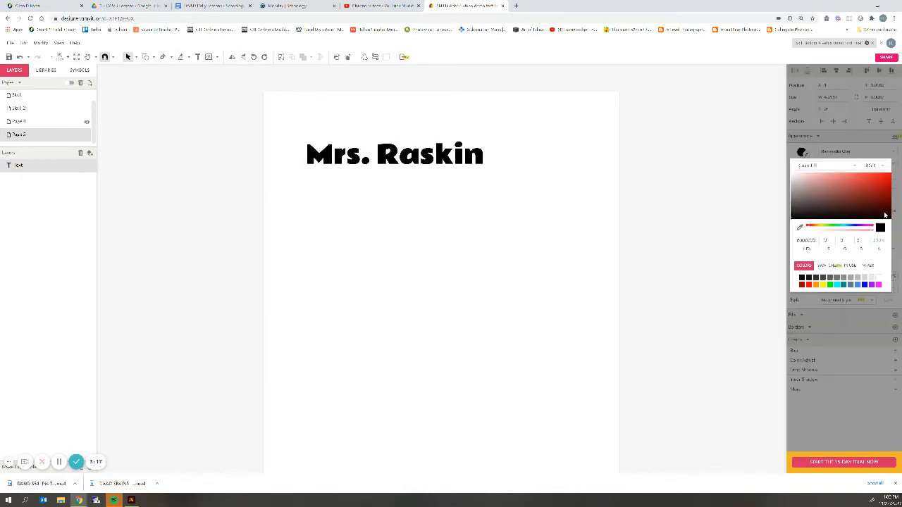
left_click(870, 226)
left_click(866, 183)
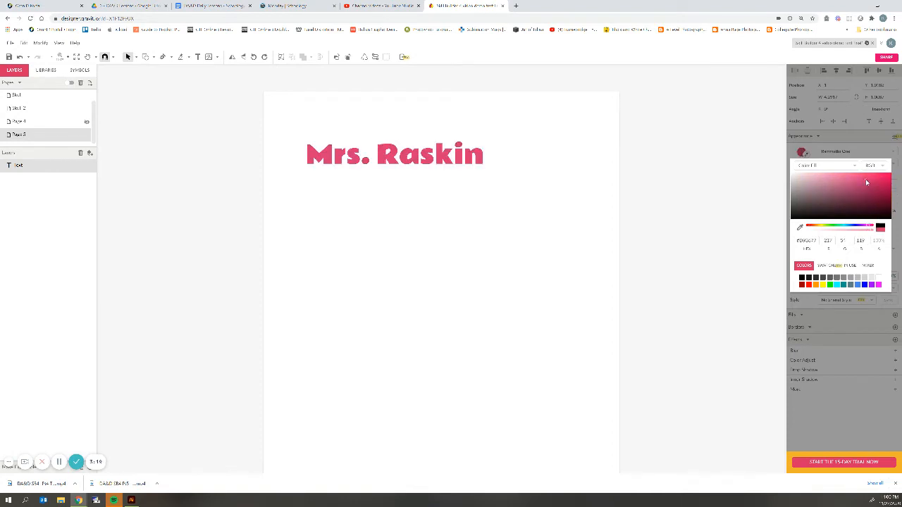
left_click(840, 226)
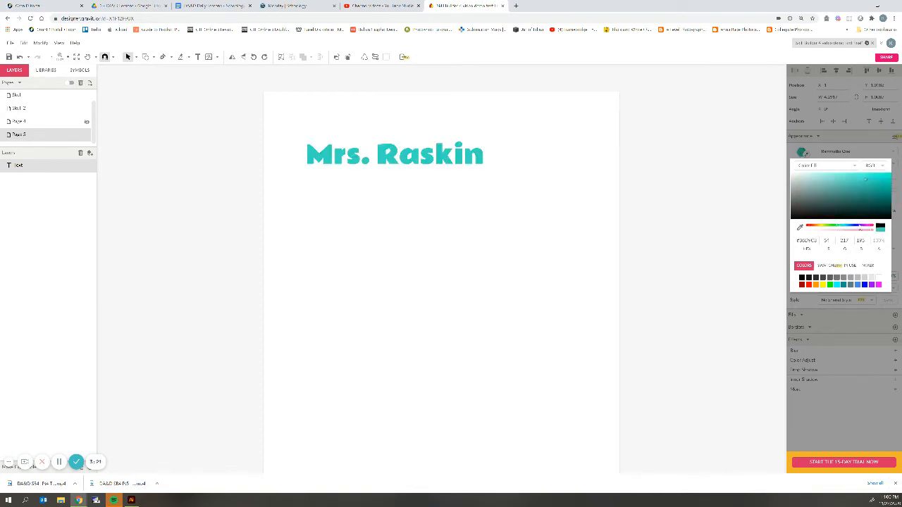
left_click(849, 166)
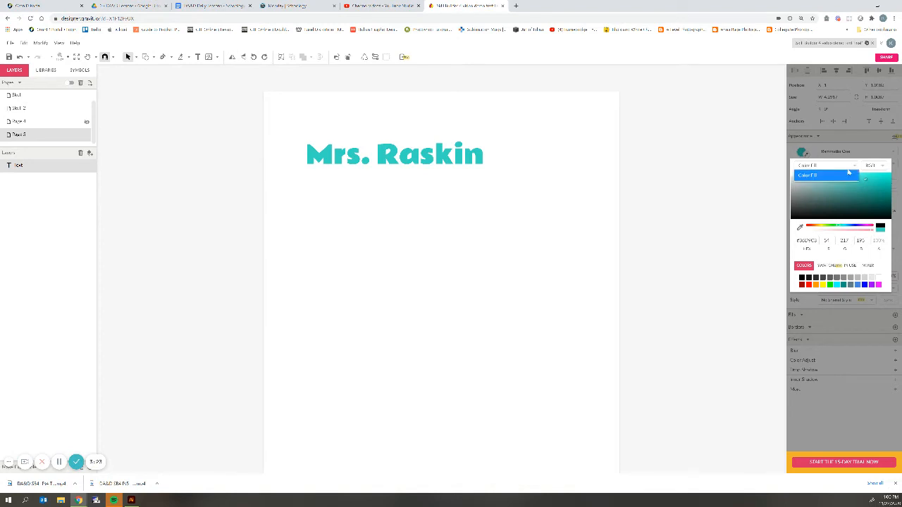
left_click(849, 174)
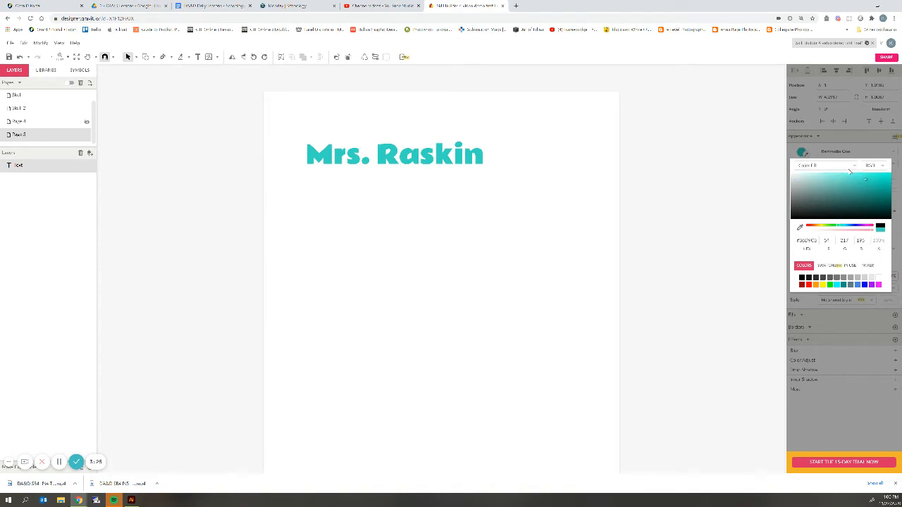
left_click(884, 181)
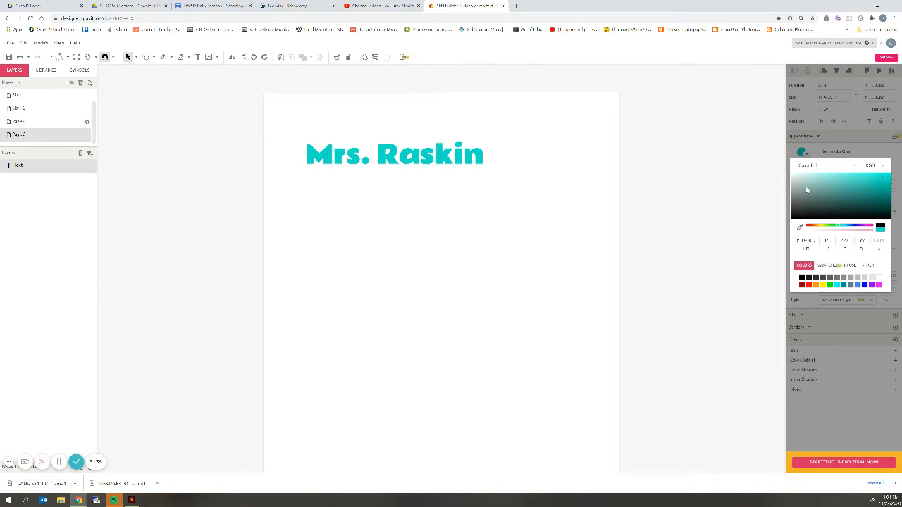
left_click(759, 190)
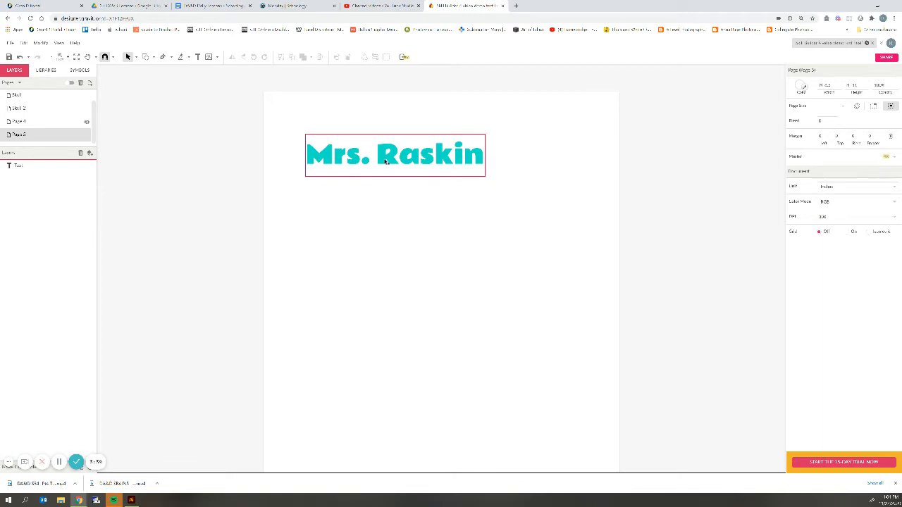
Nudge the heading slightly up and left, and draw a text box below it.
left_click_drag(385, 160, 377, 145)
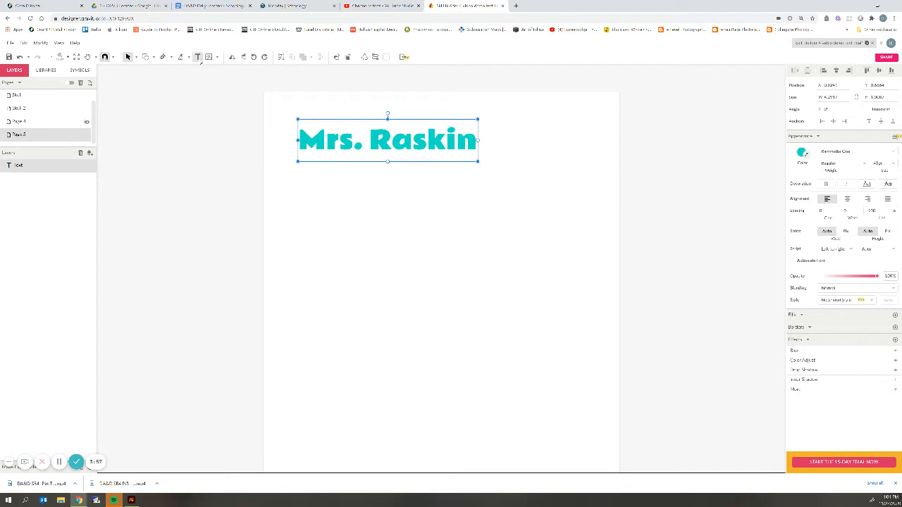
left_click(197, 58)
left_click_drag(297, 178, 522, 283)
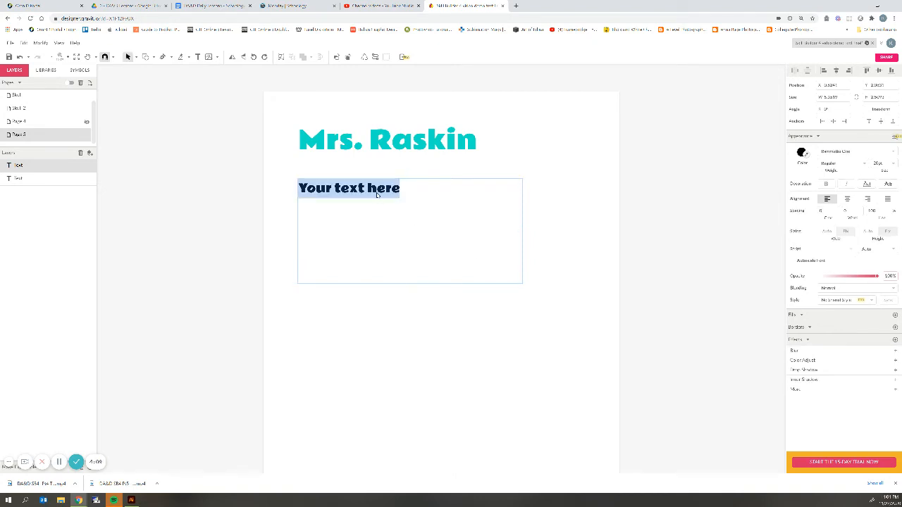
Fill the box with placeholder body text, fine-tune its width, and select the text.
type("l;kdsjf")
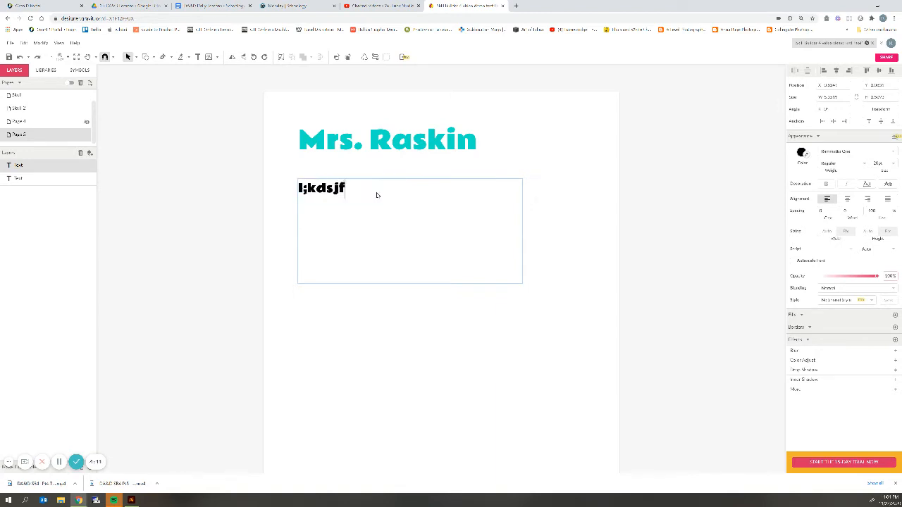
type("a;lsdkjf;al asdl;k sa;l as; l")
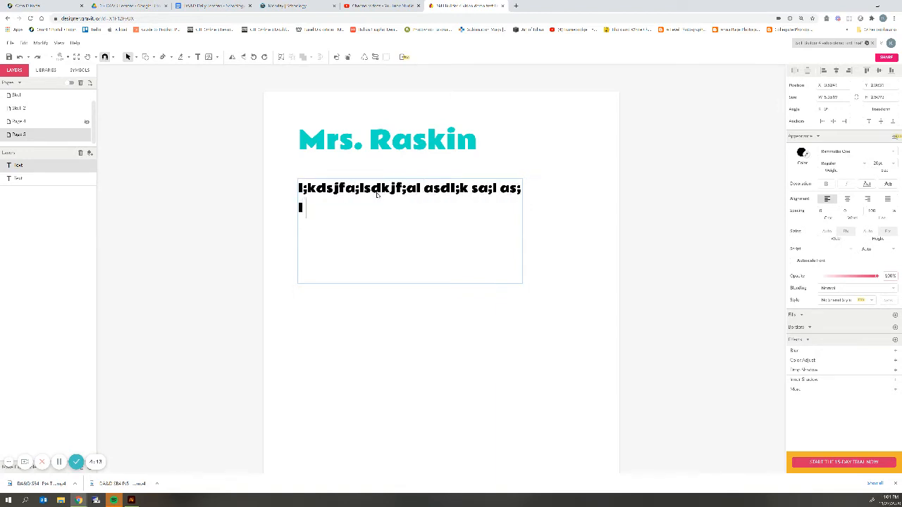
type(" a;ldkfj;aldskj f;aldkjf lfdaskj laks jdfl;aks ")
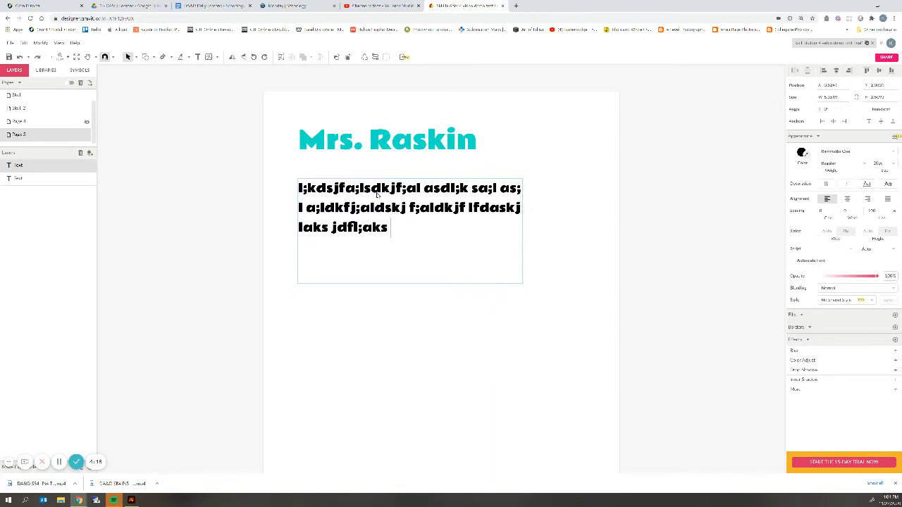
type("djfa;lsdkf jal; sdkfj asl;dfkj as;ldkfj a; lsdkfjasd;lkjf")
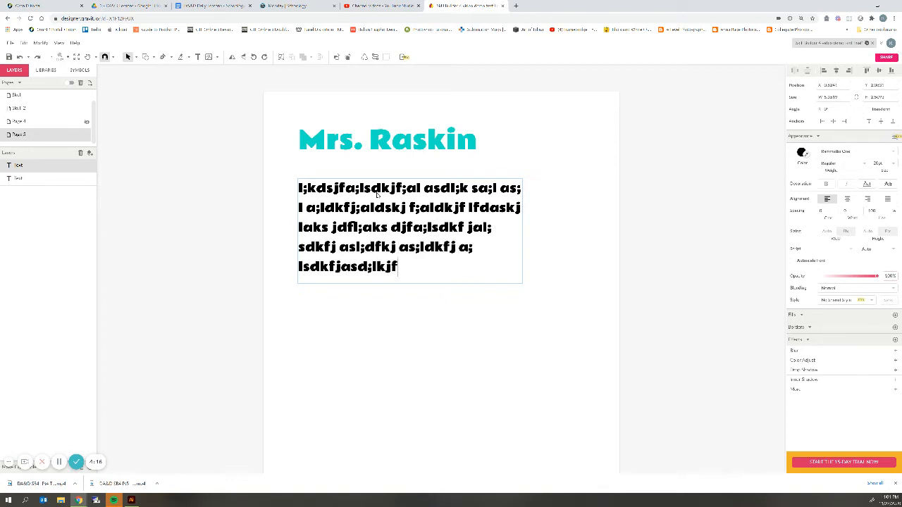
type("as;lkjfas;ld a;fadf;f;dk;fa")
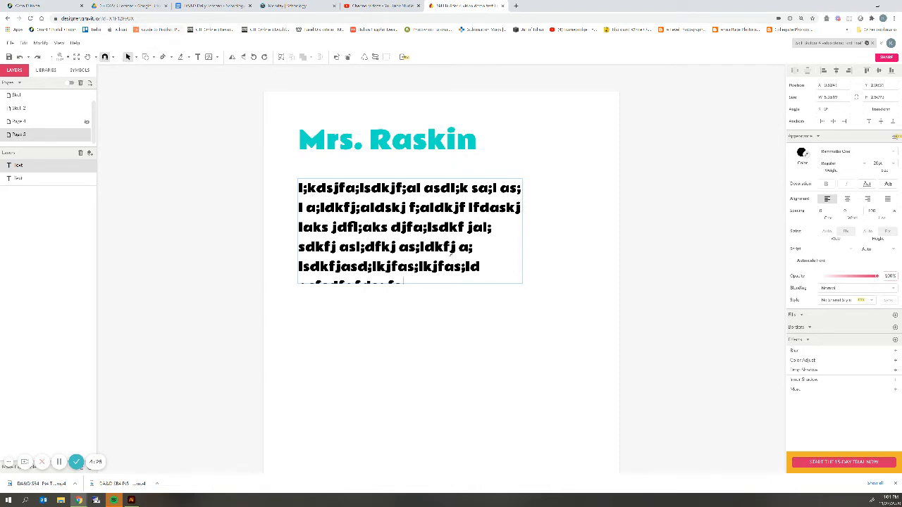
left_click(520, 280)
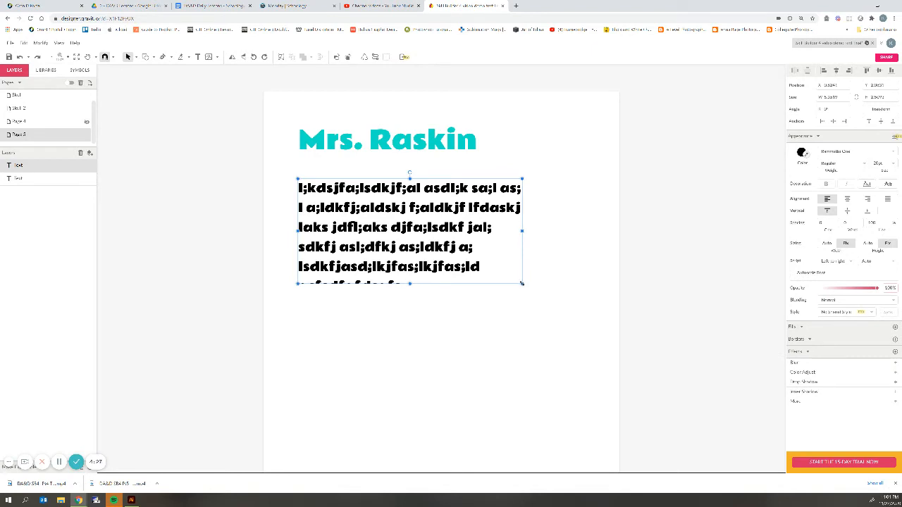
mouse_move(522, 284)
left_mouse_down()
mouse_move(534, 293)
mouse_move(539, 284)
left_mouse_up()
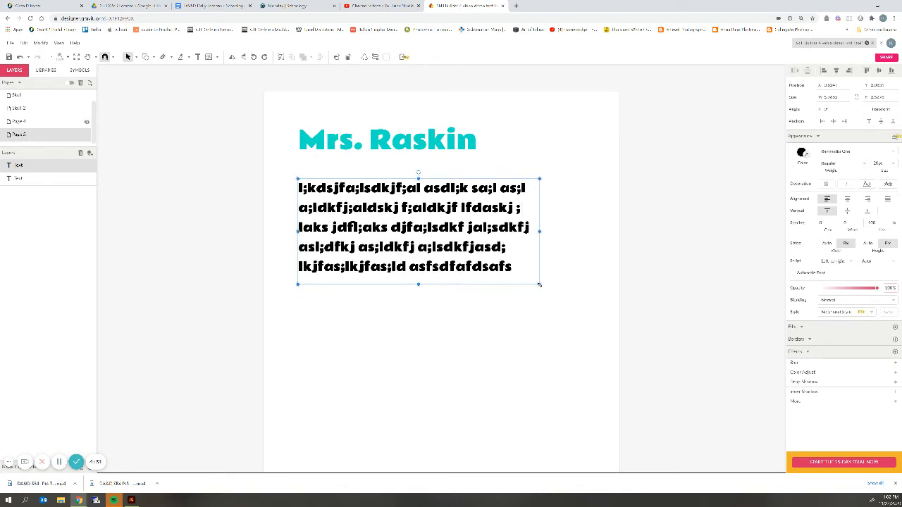
left_click_drag(539, 284, 525, 280)
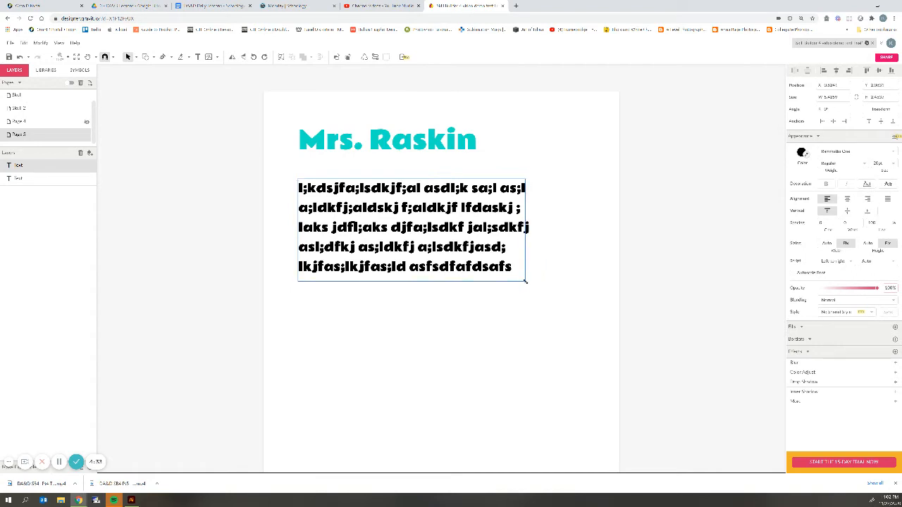
double_click(478, 267)
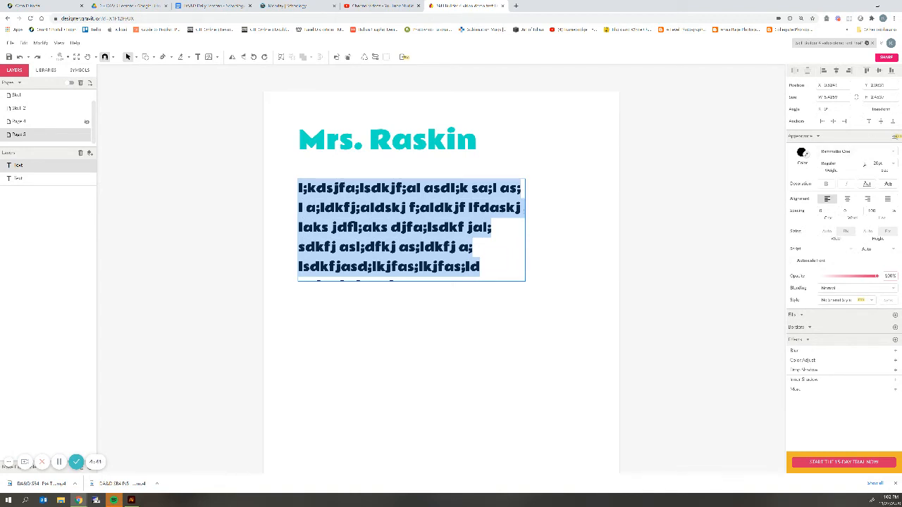
Set the whole paragraph in the Comfortaa web font and exit text editing.
left_click(856, 152)
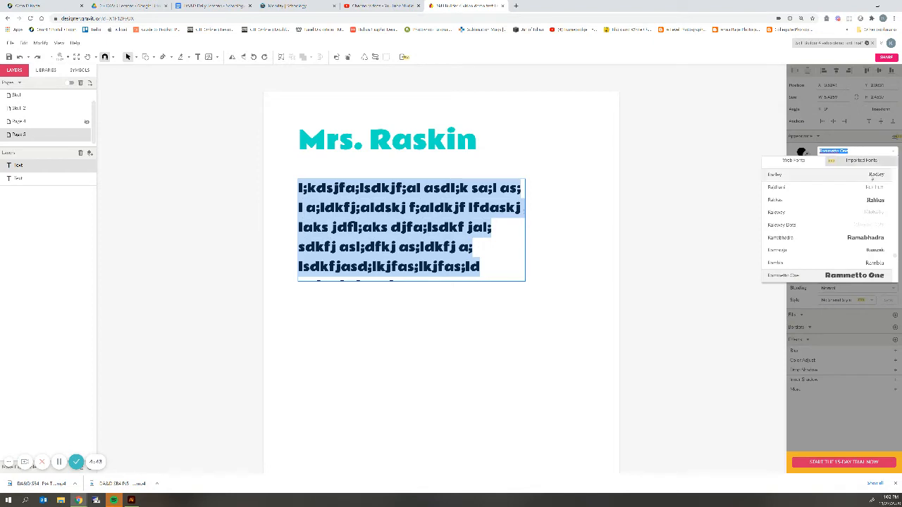
left_click(848, 213)
left_click(463, 227)
left_click_drag(463, 227, 294, 187)
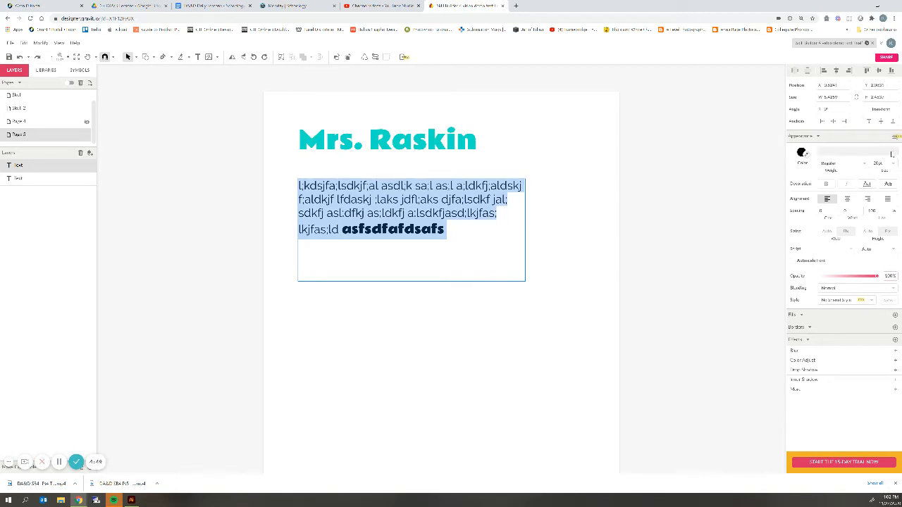
left_click(891, 151)
scroll(877, 197, "down", 10)
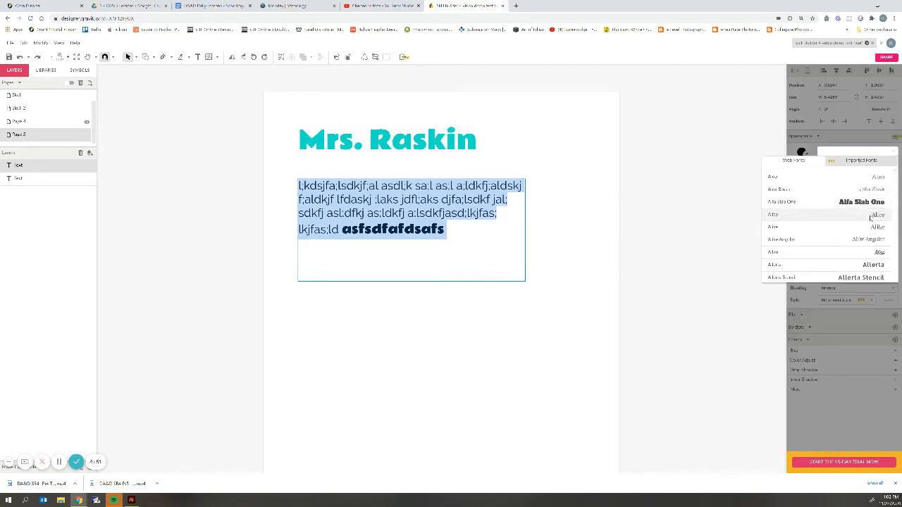
scroll(871, 218, "down", 20)
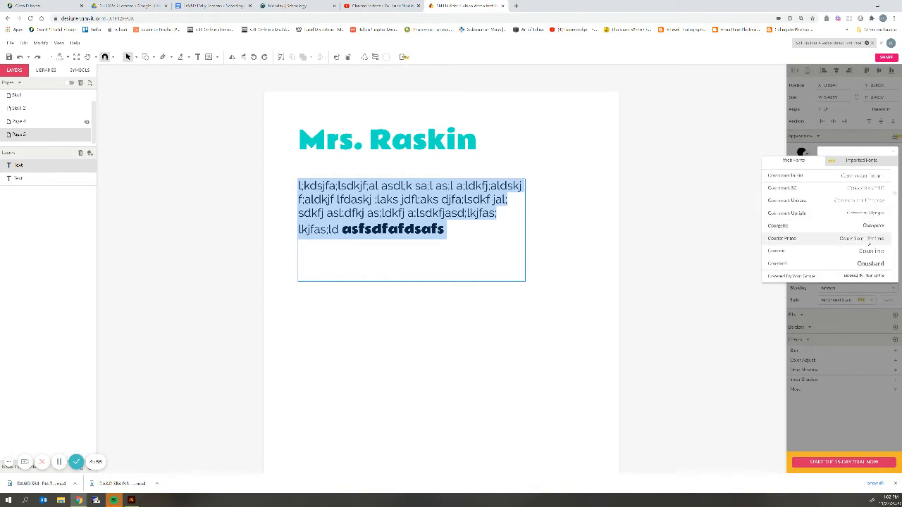
scroll(868, 244, "up", 5)
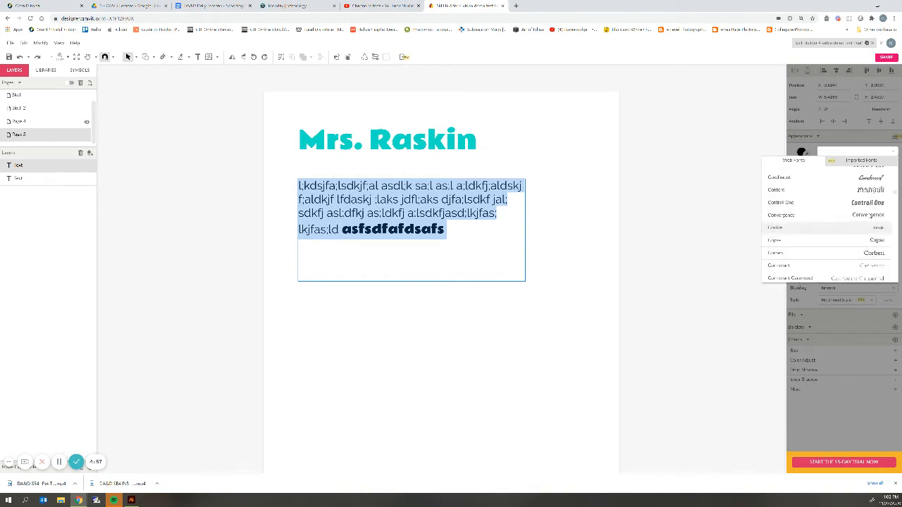
left_click(828, 185)
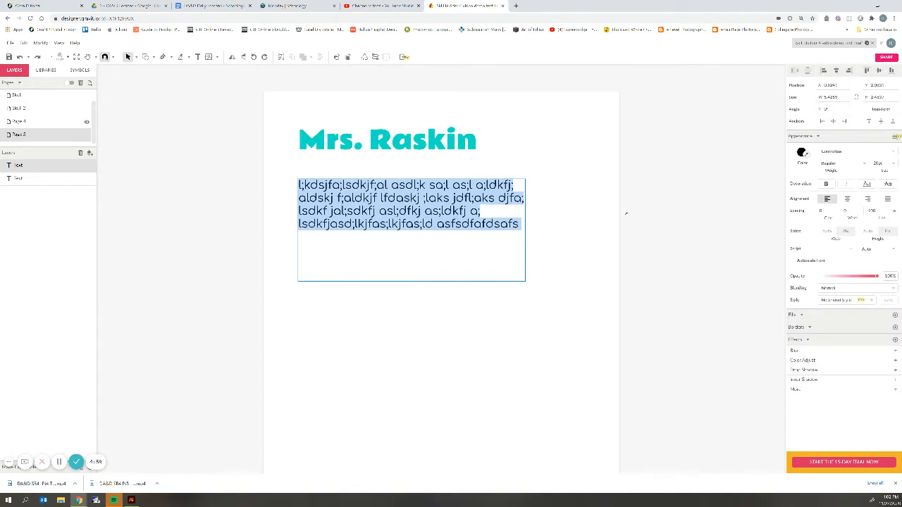
key("Escape")
Justify the paragraph text after trying center and right alignment.
double_click(370, 188)
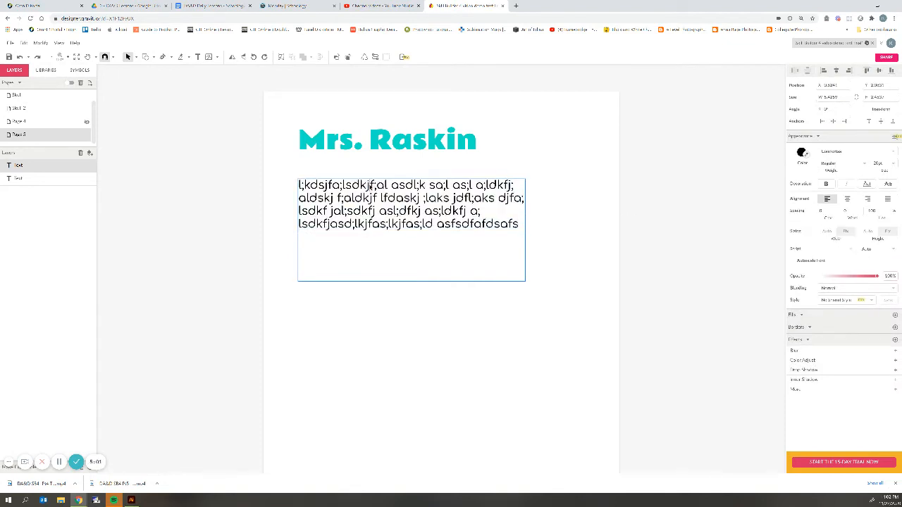
left_click(847, 199)
left_click(867, 200)
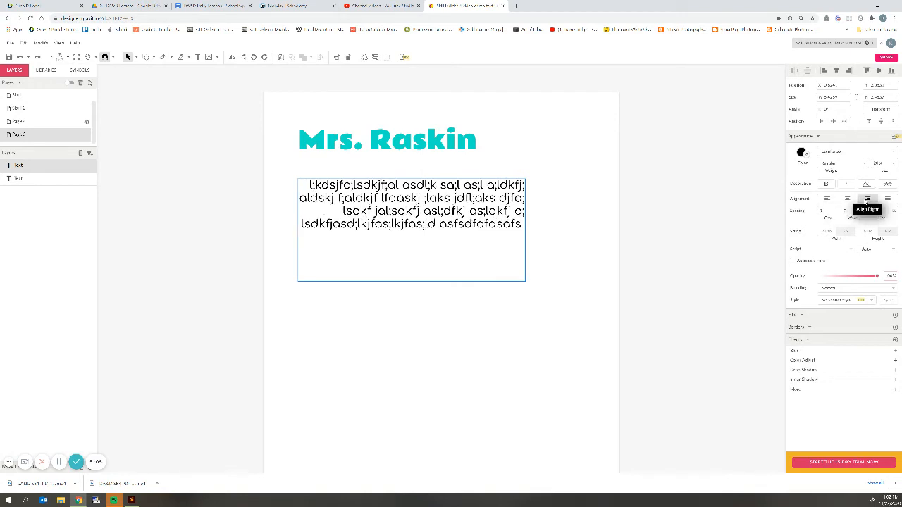
left_click(888, 199)
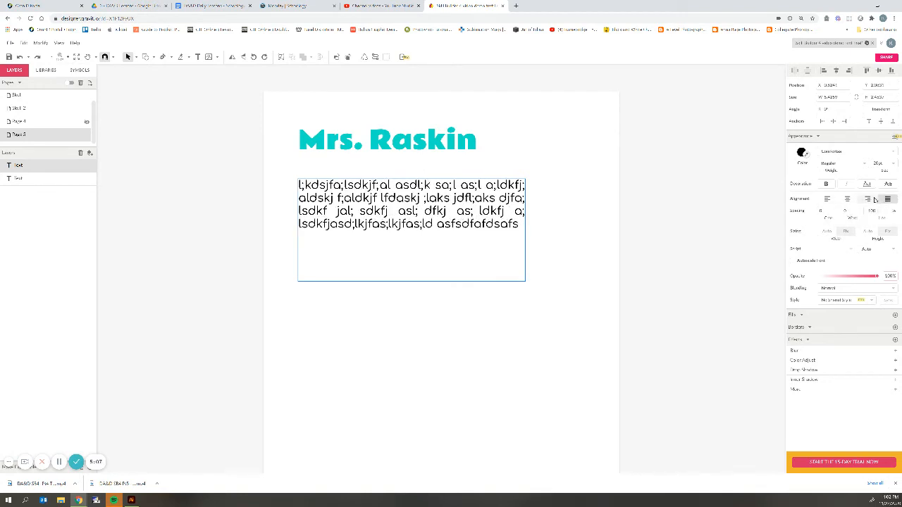
left_click(867, 199)
left_click(847, 200)
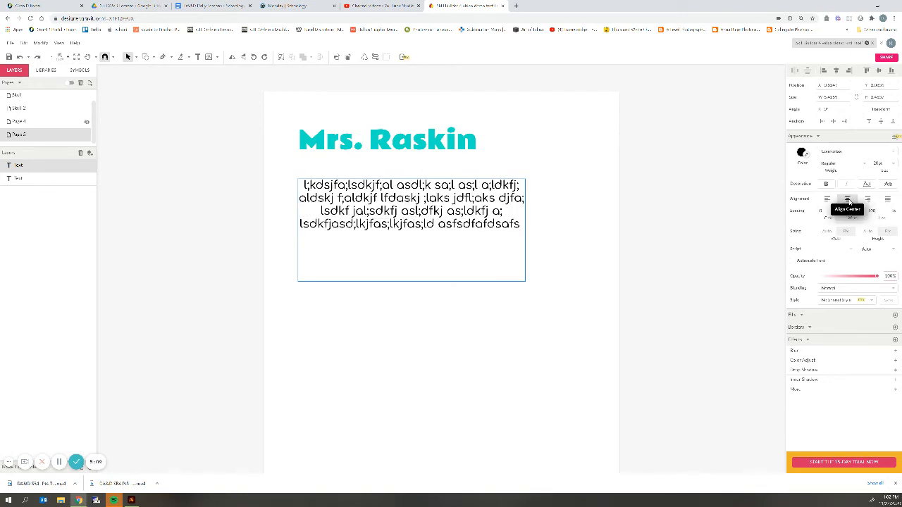
left_click(887, 200)
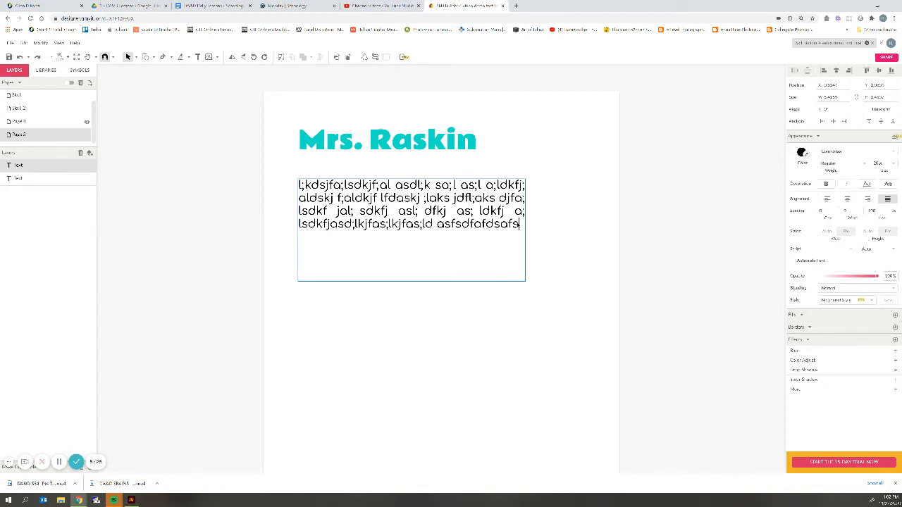
Return the paragraph's character spacing to normal and word spacing to 0, then deselect.
key("ctrl+a")
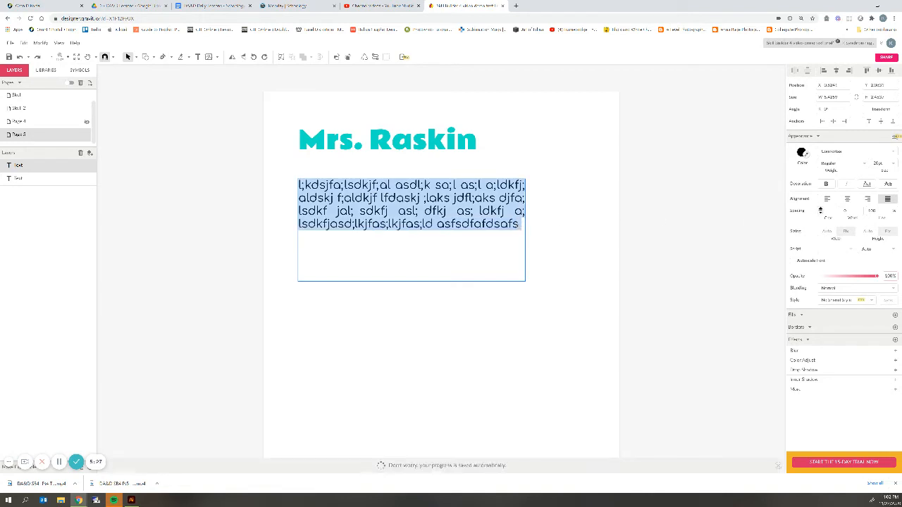
mouse_move(820, 210)
left_mouse_down()
mouse_move(818, 203)
mouse_move(822, 211)
left_mouse_up()
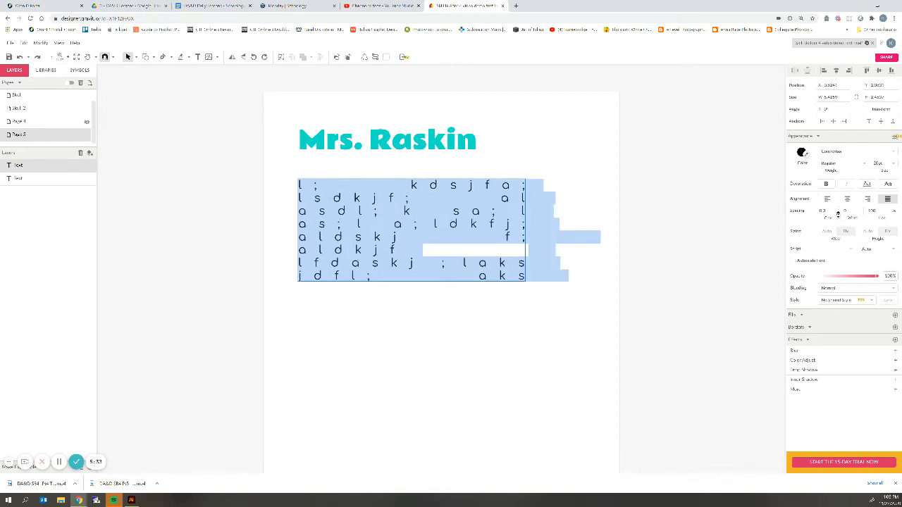
left_click(832, 211)
type("8")
key("Return")
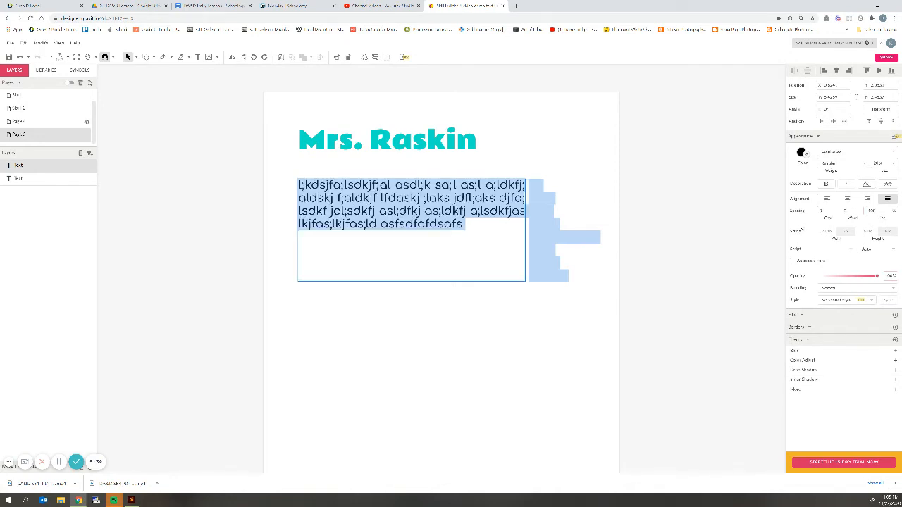
left_click_drag(848, 212, 850, 211)
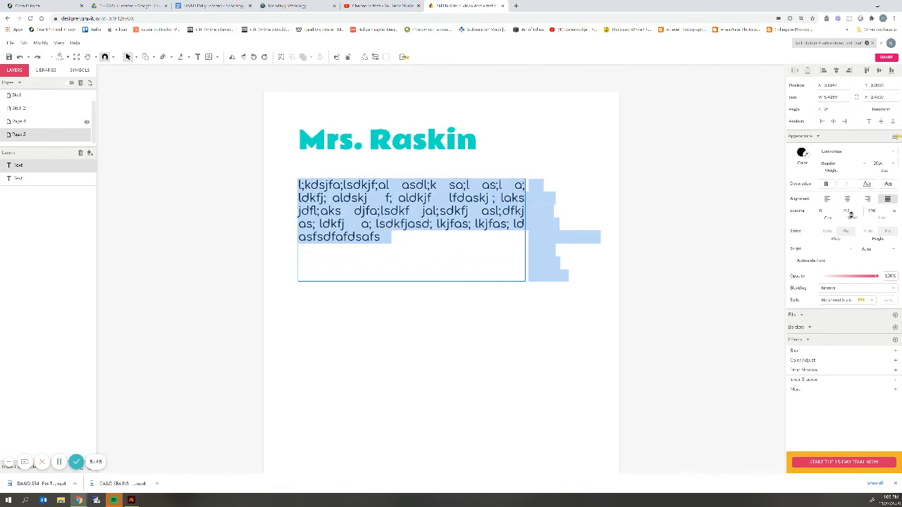
left_click(850, 210)
type("0")
left_click(791, 222)
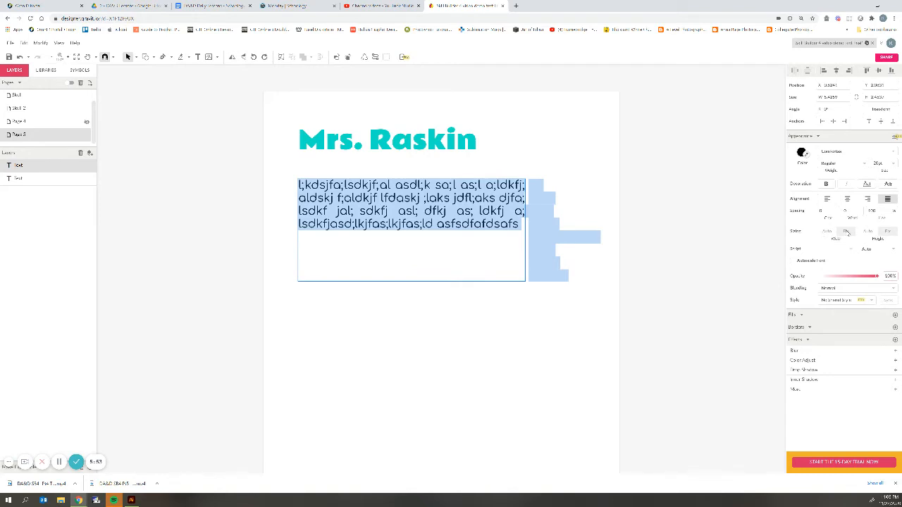
left_click(378, 244)
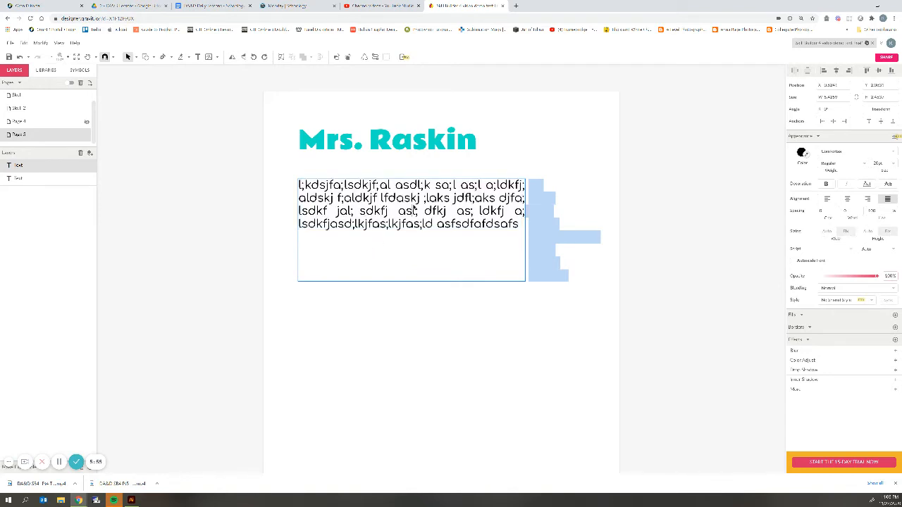
left_click(556, 174)
left_click(545, 183)
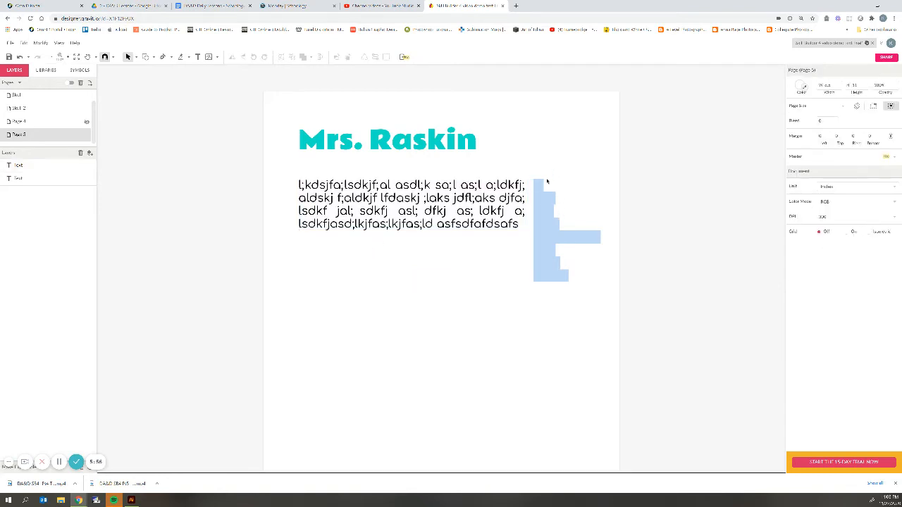
left_click(496, 231)
left_click(551, 237)
left_click(588, 296)
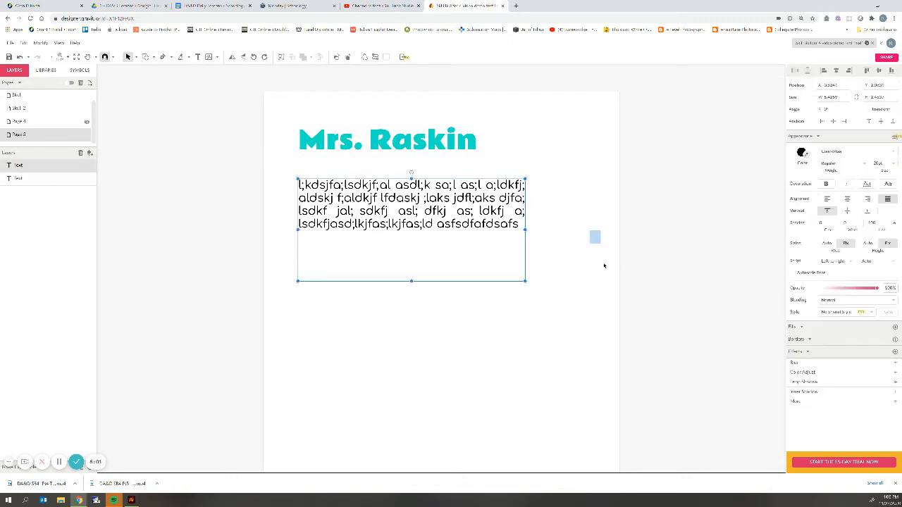
left_click(590, 224)
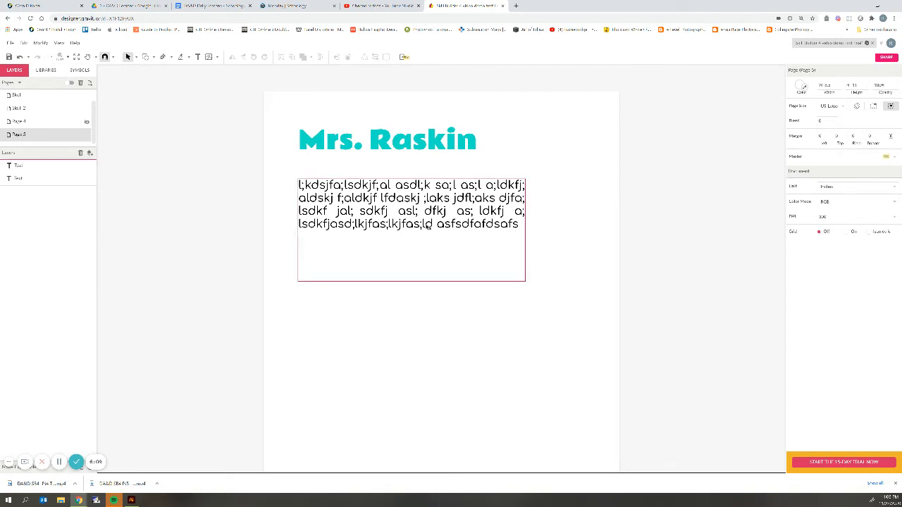
left_click(424, 217)
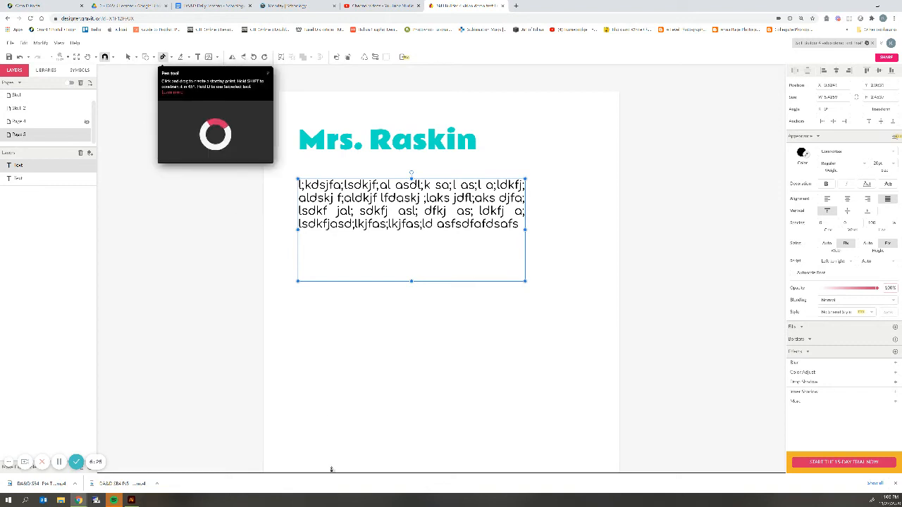
Draw a nine-point pen zigzag of alternating peaks and dips below the paragraph, left to right.
scroll(282, 338, "down", 1)
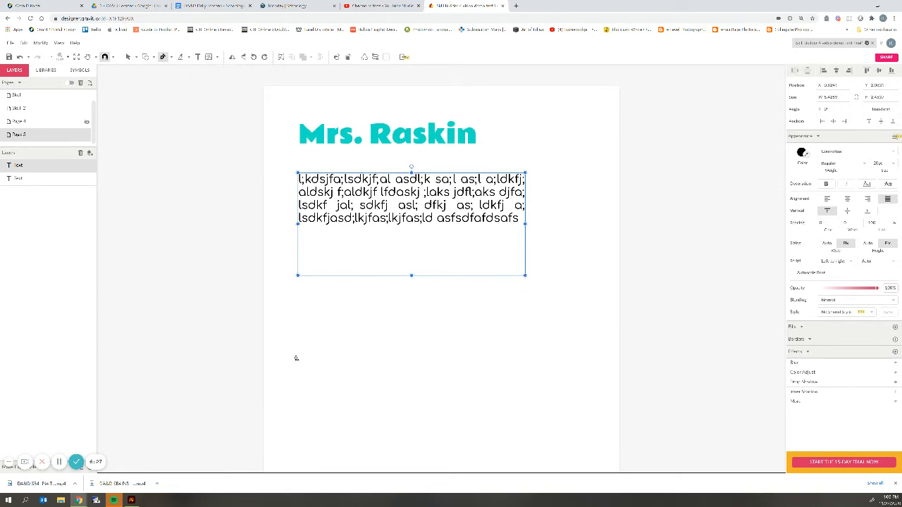
scroll(175, 67, "up", 1)
left_click(162, 56)
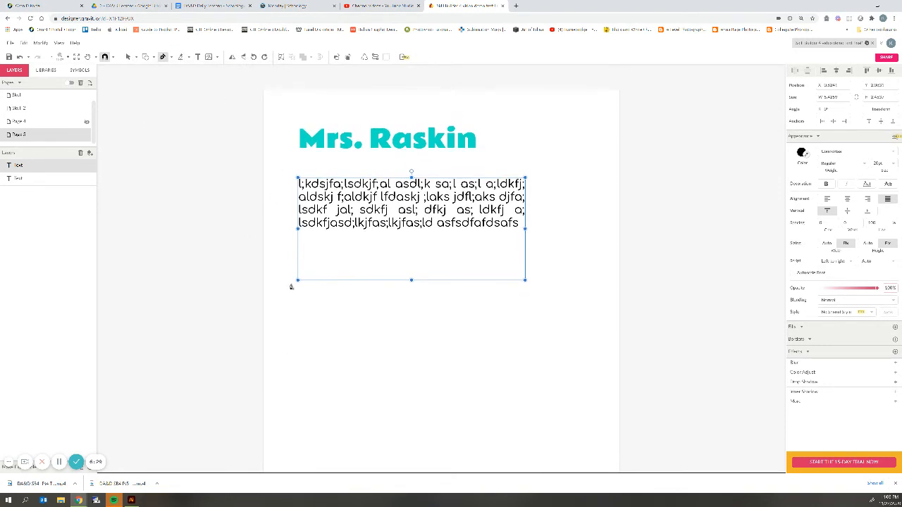
left_click(300, 357)
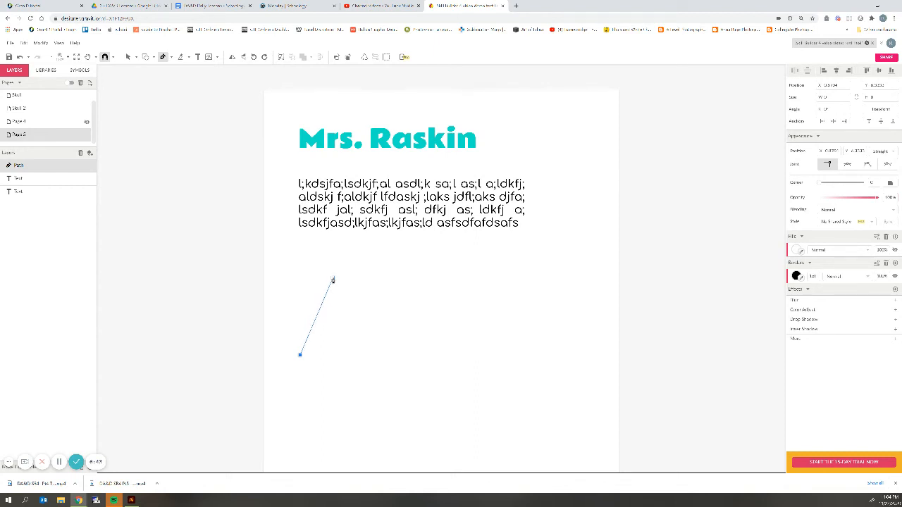
left_click(333, 278)
left_click(362, 331)
left_click(393, 277)
left_click(482, 333)
left_click(508, 280)
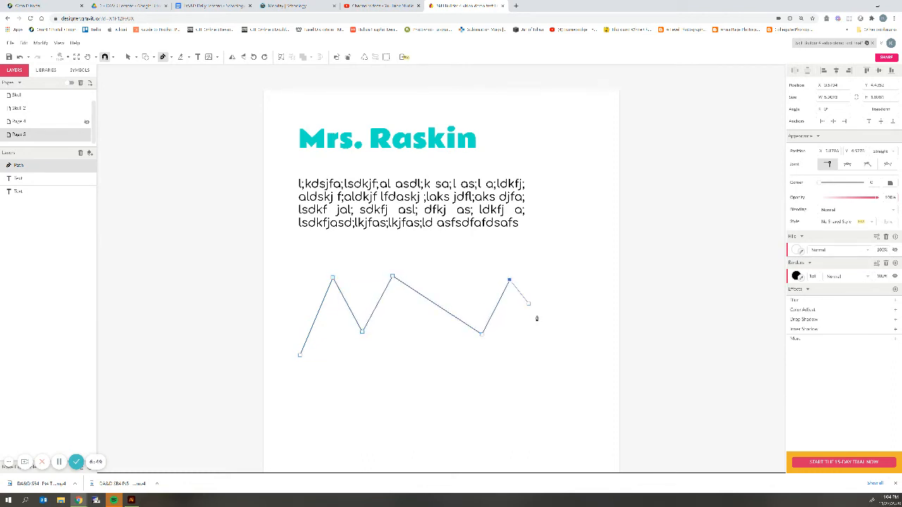
left_click(547, 331)
left_click(580, 278)
left_click(603, 345)
key("Escape")
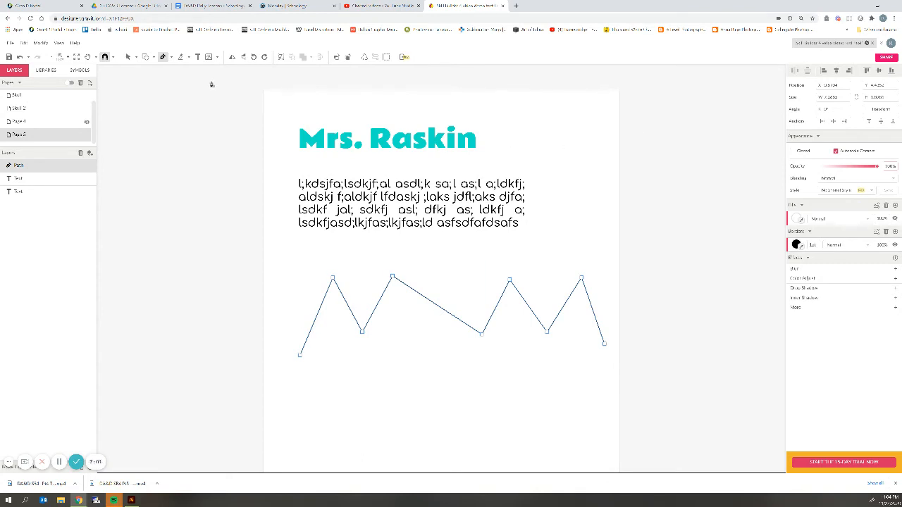
Select the zigzag line and try colours in its Borders colour picker, keeping a plain colour.
scroll(269, 278, "up", 1)
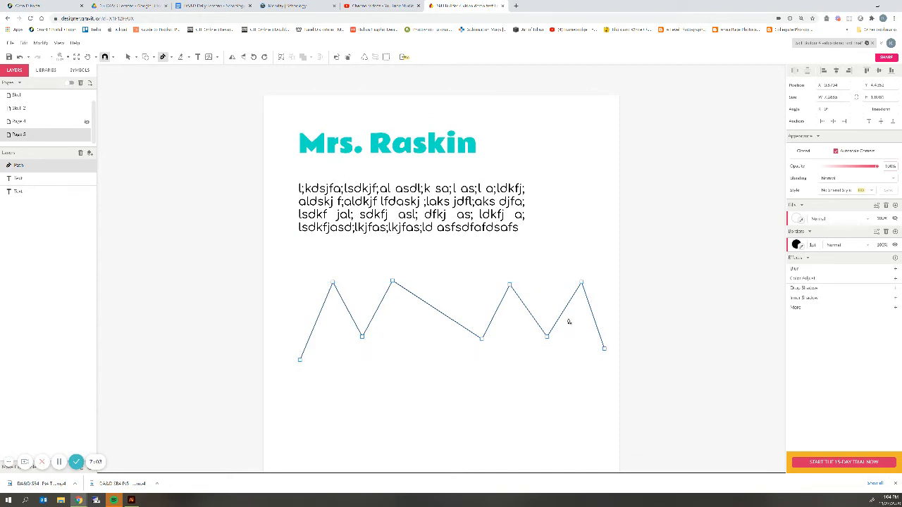
scroll(568, 321, "left", 1)
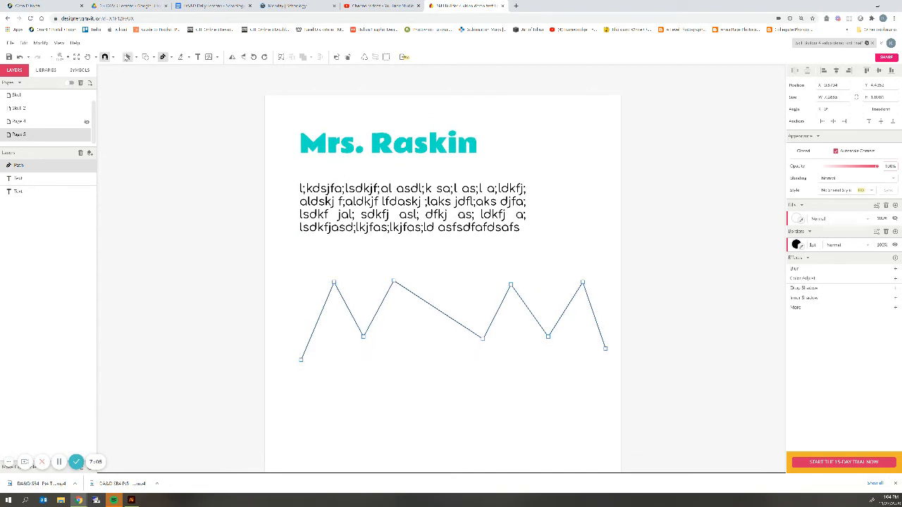
left_click(127, 57)
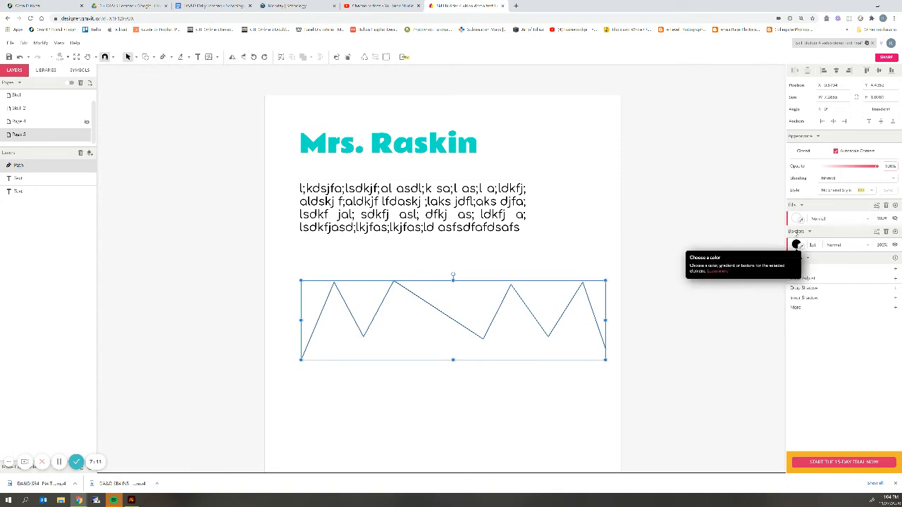
left_click(797, 245)
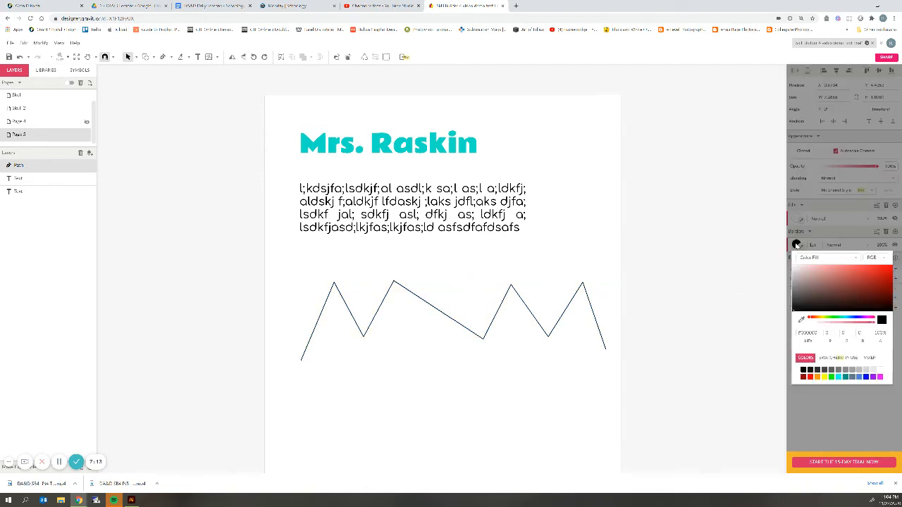
left_click_drag(799, 282, 768, 247)
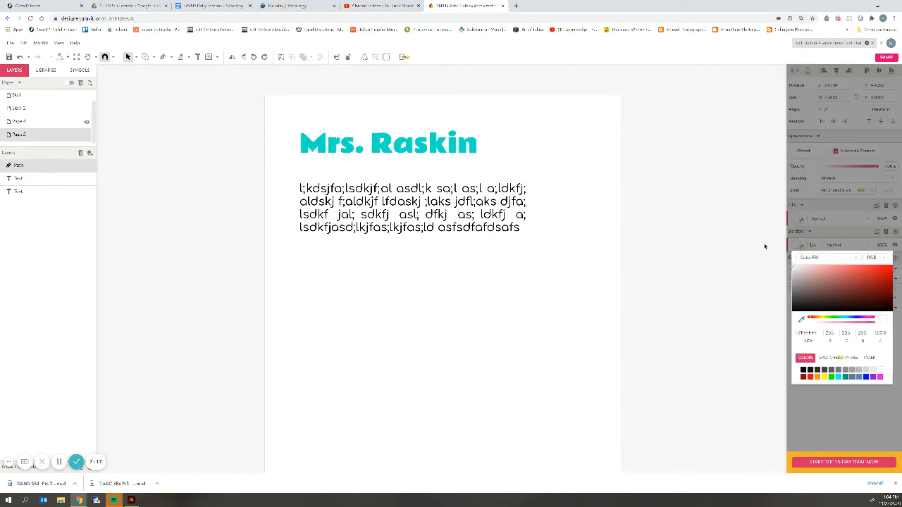
left_click(857, 261)
left_click(858, 261)
Reselect the zigzag and set its border colour to dark red (#A23A3A).
left_click(541, 144)
scroll(197, 365, "down", 2)
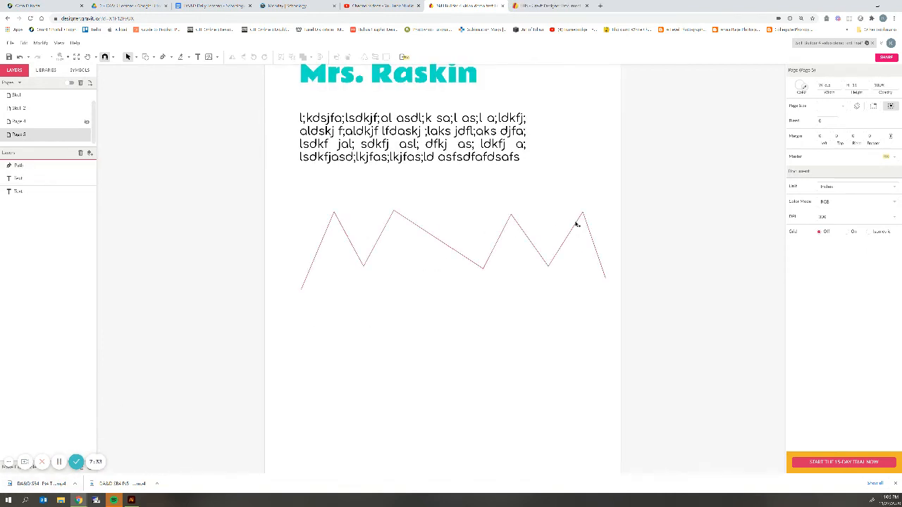
left_click(575, 224)
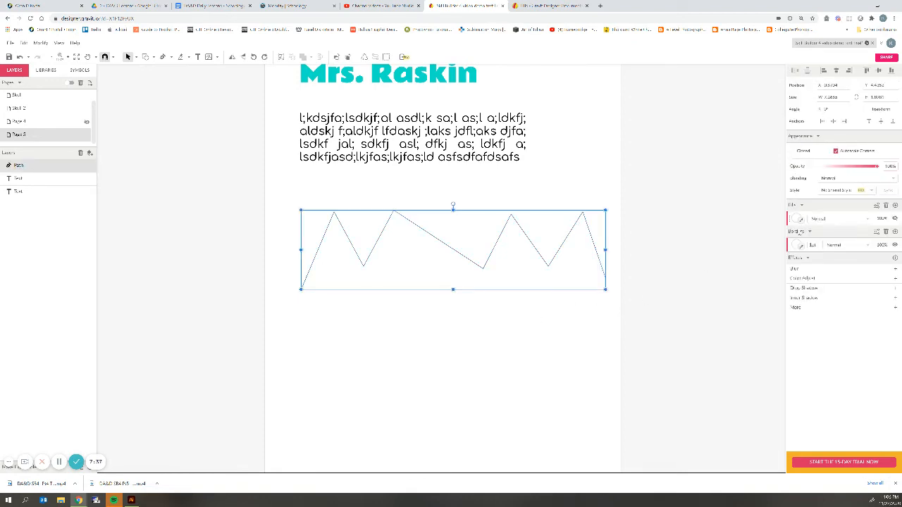
left_click(798, 244)
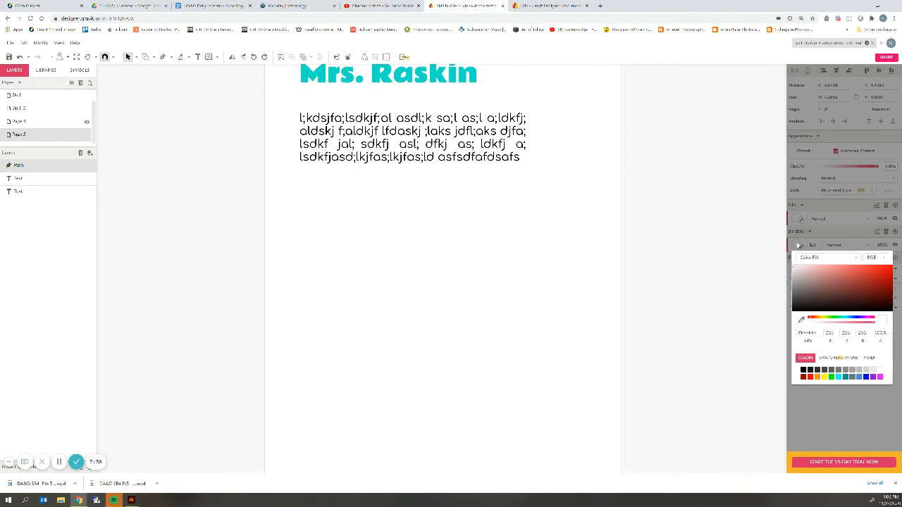
left_click(856, 282)
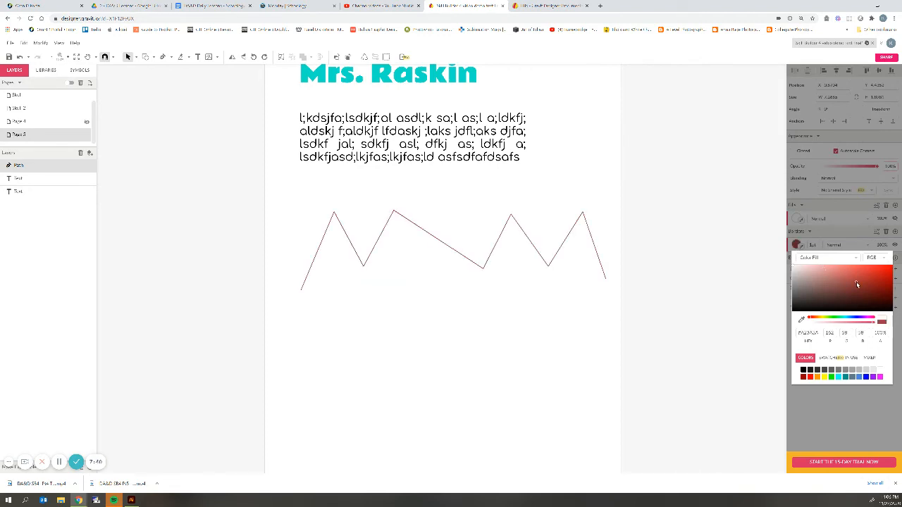
left_click(686, 260)
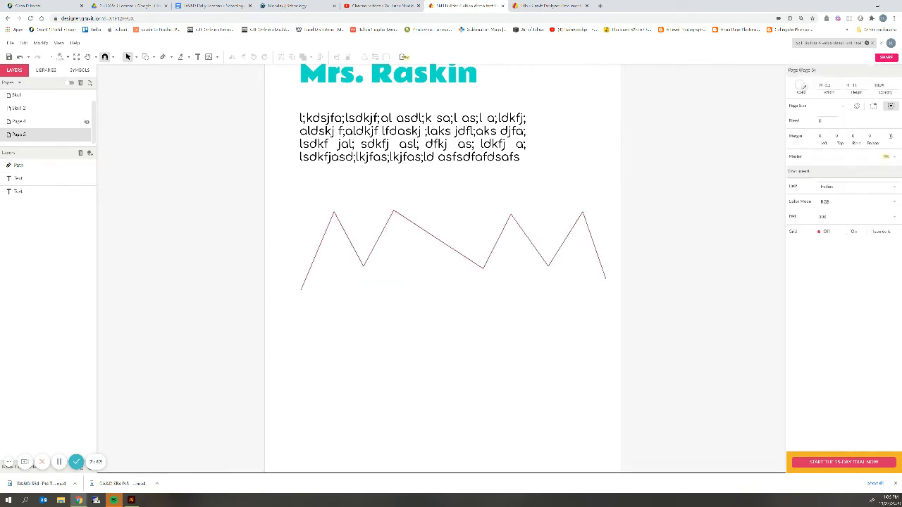
left_click(570, 234)
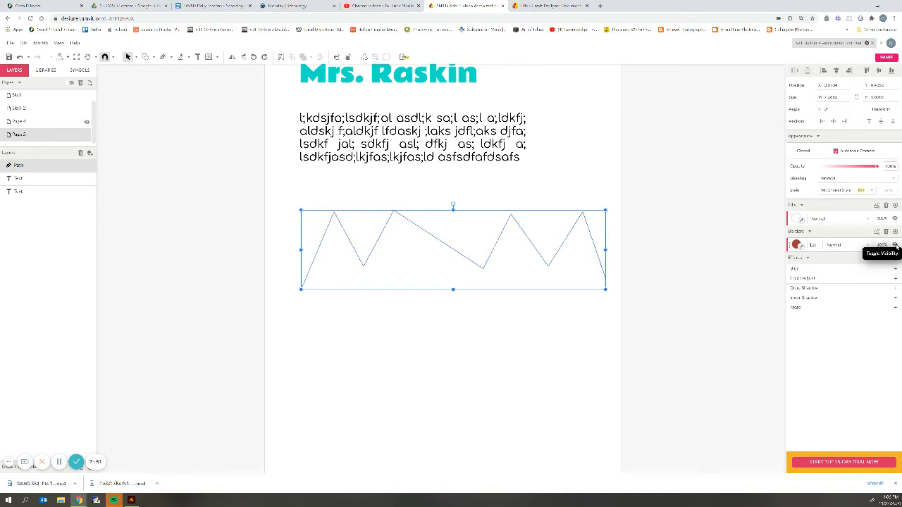
Deselect the red zigzag path and switch to the Text tool.
left_click(662, 252)
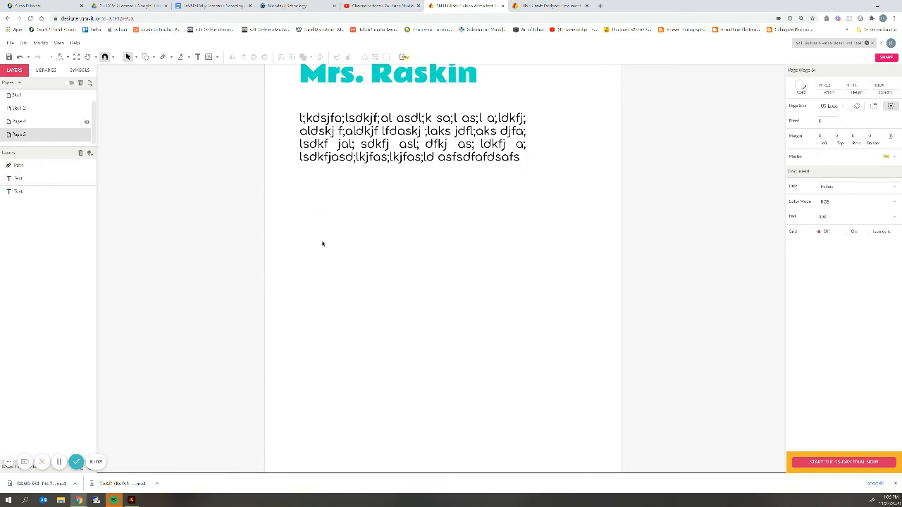
left_click(198, 57)
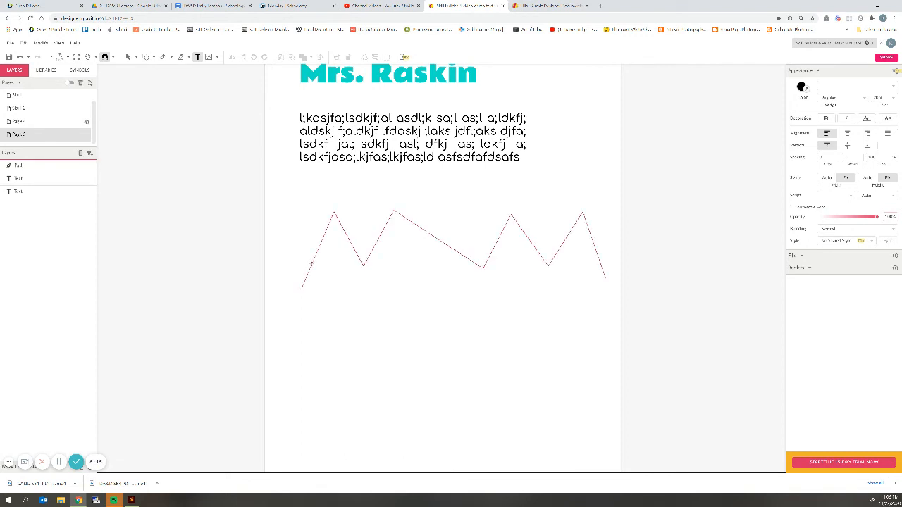
Attach 'Your text here' to the zigzag path and append strings of filler letters.
left_click(311, 263)
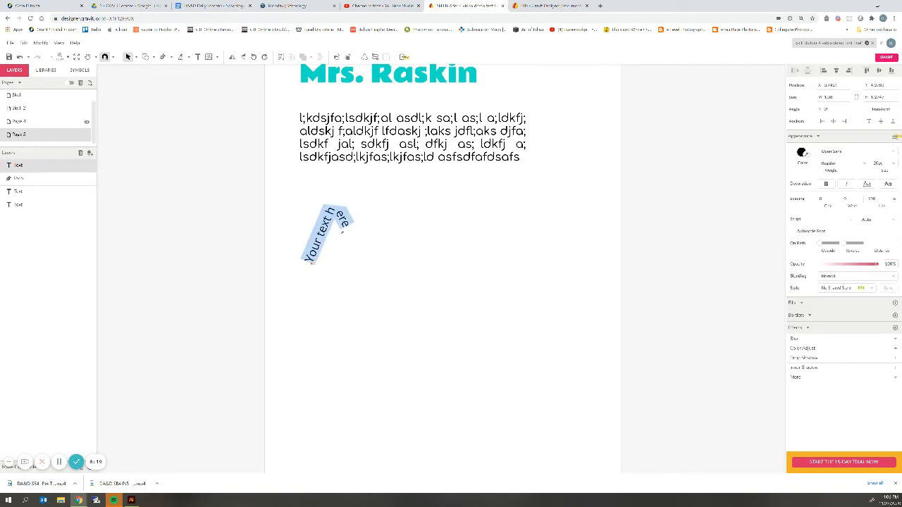
left_click(344, 228)
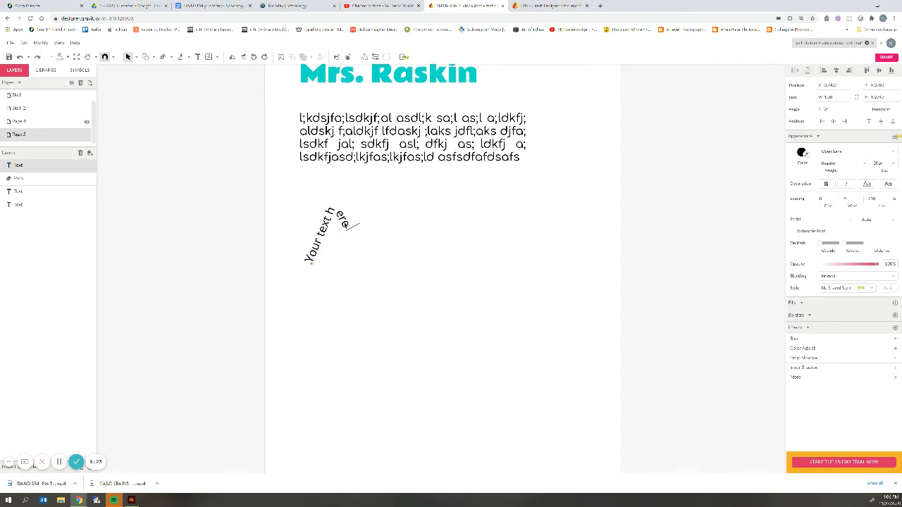
type("adlkfjds a;slfkj")
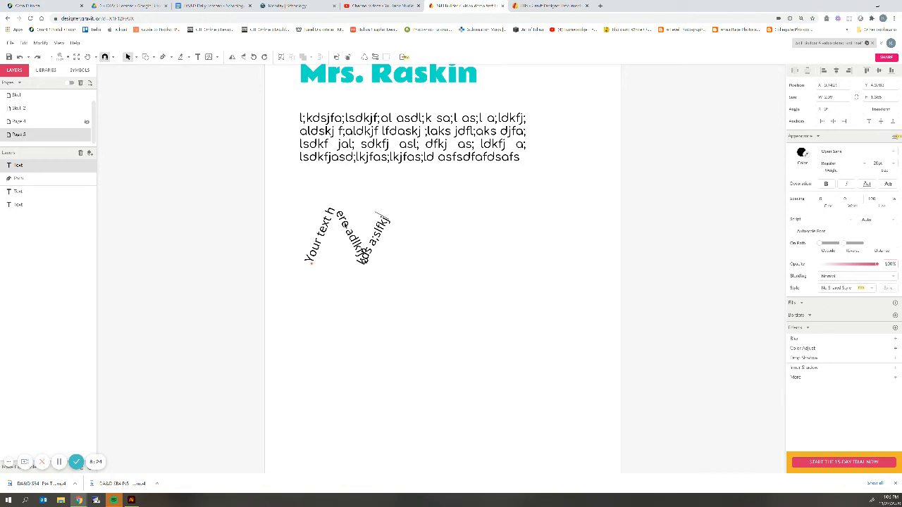
type("a;l sdkfj;alsdk fj;laskdjf kads jfl;ak sdjflkfjal;kjd af;lkj")
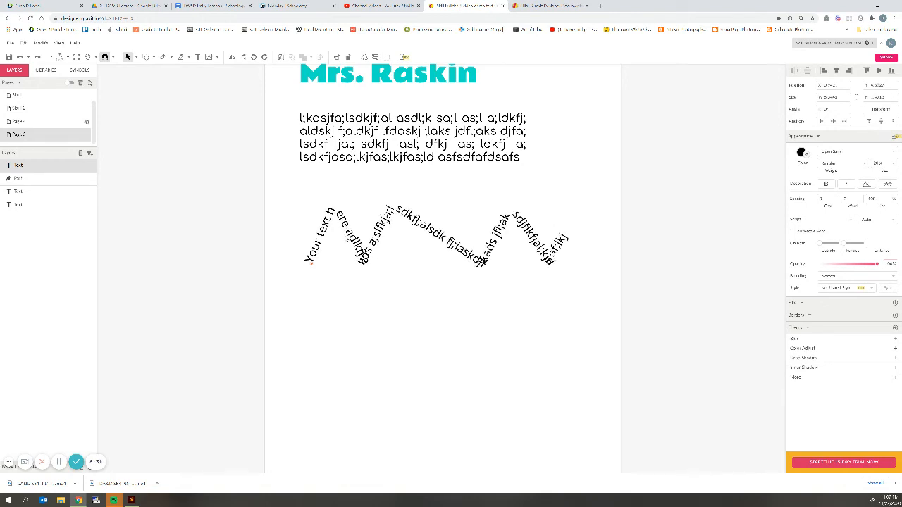
left_click(548, 336)
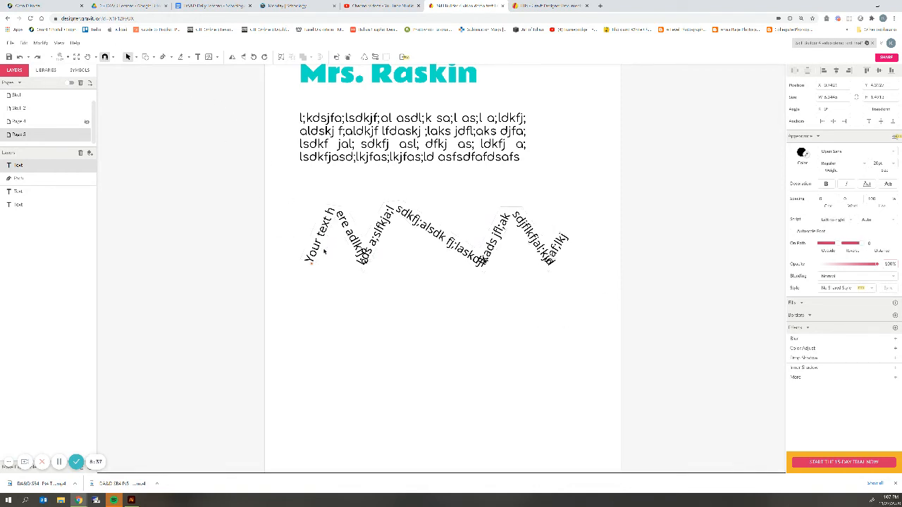
double_click(324, 252)
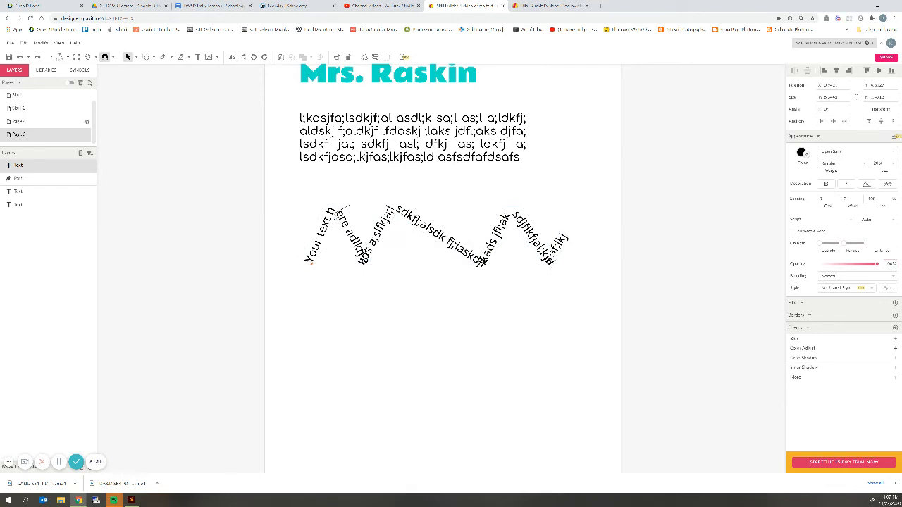
left_click(369, 287)
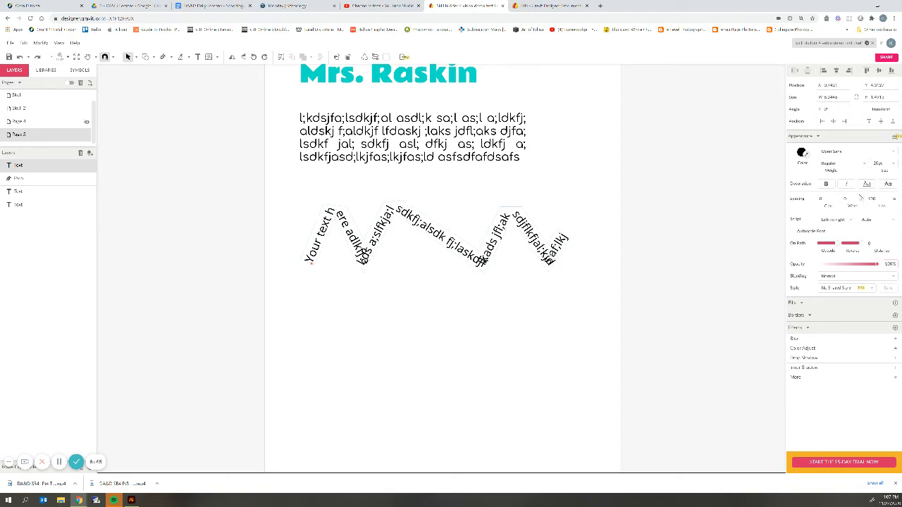
left_click(581, 220)
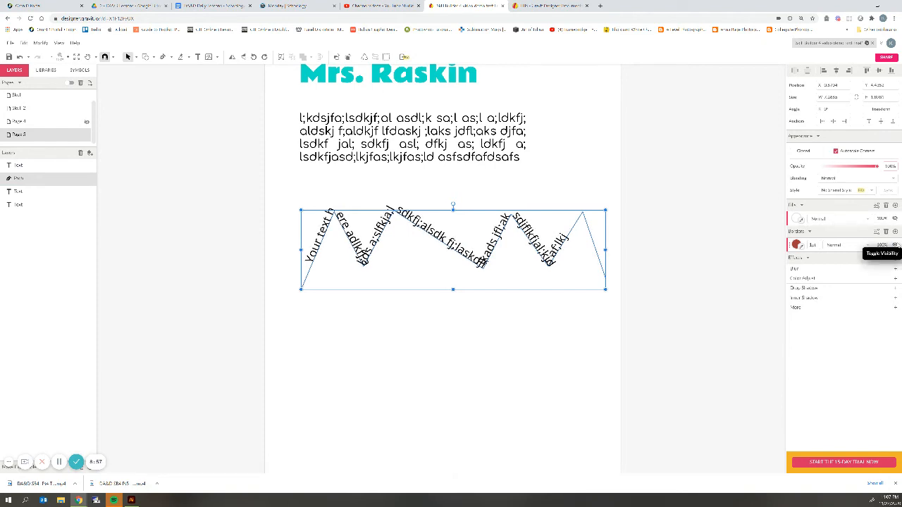
left_click(616, 364)
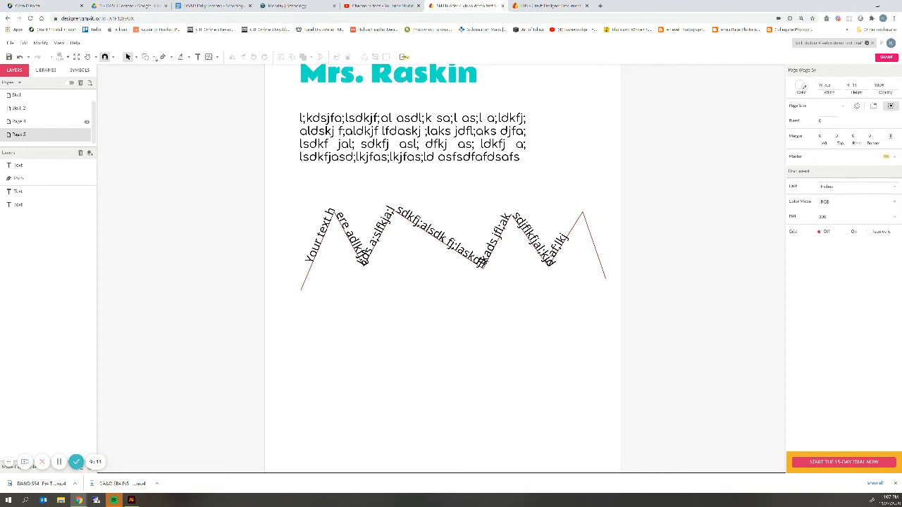
left_click(155, 58)
Draw an ellipse circle below the zigzag text and fill it magenta.
left_click(167, 88)
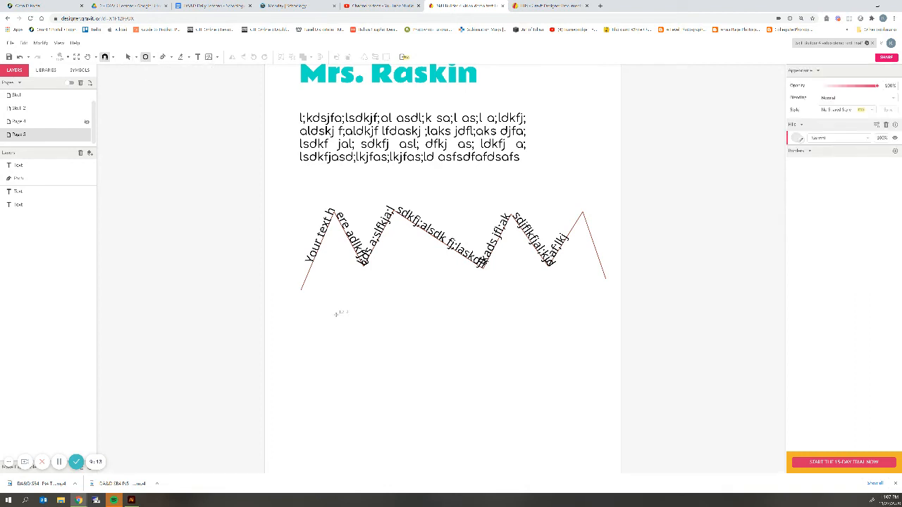
left_click_drag(336, 313, 395, 388)
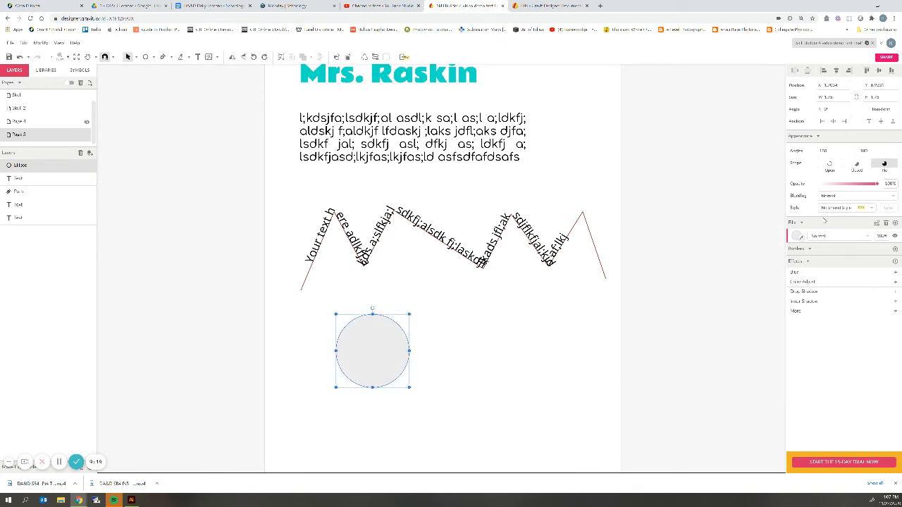
left_click(796, 236)
left_click(796, 237)
left_click(797, 237)
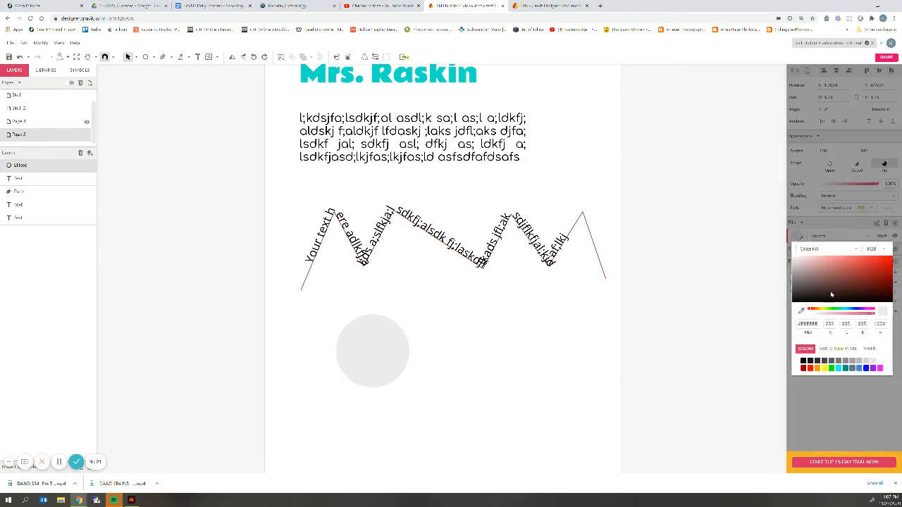
left_click(879, 367)
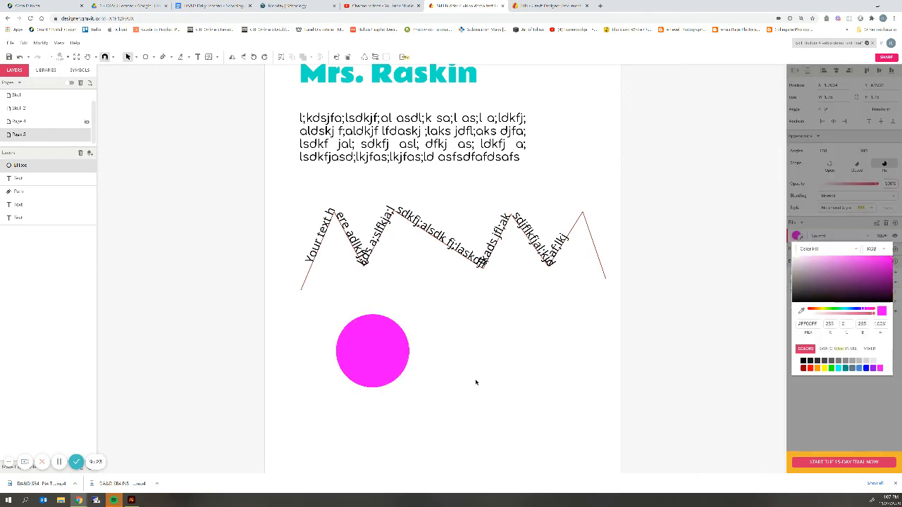
left_click(461, 321)
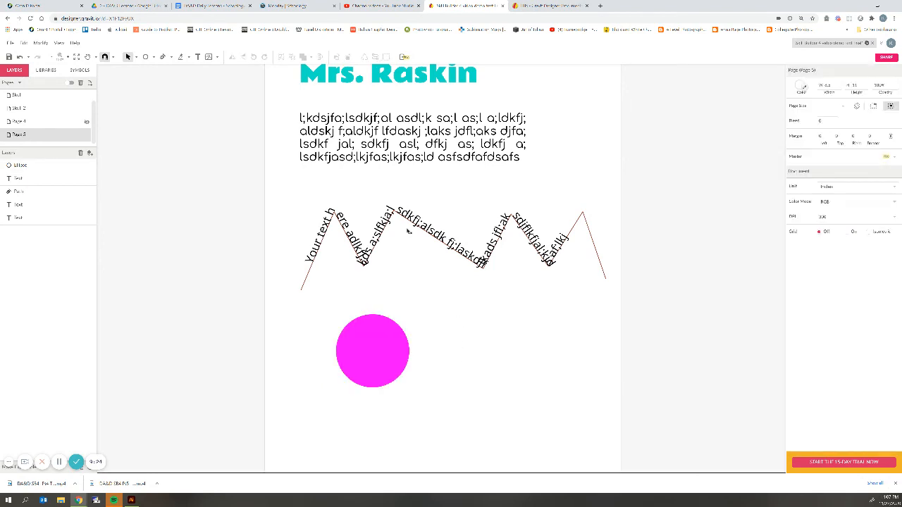
left_click(198, 56)
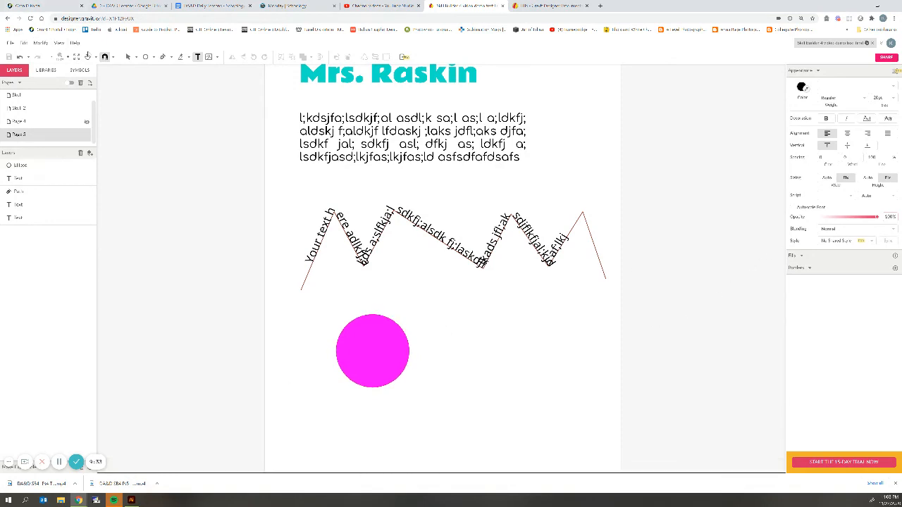
left_click(129, 56)
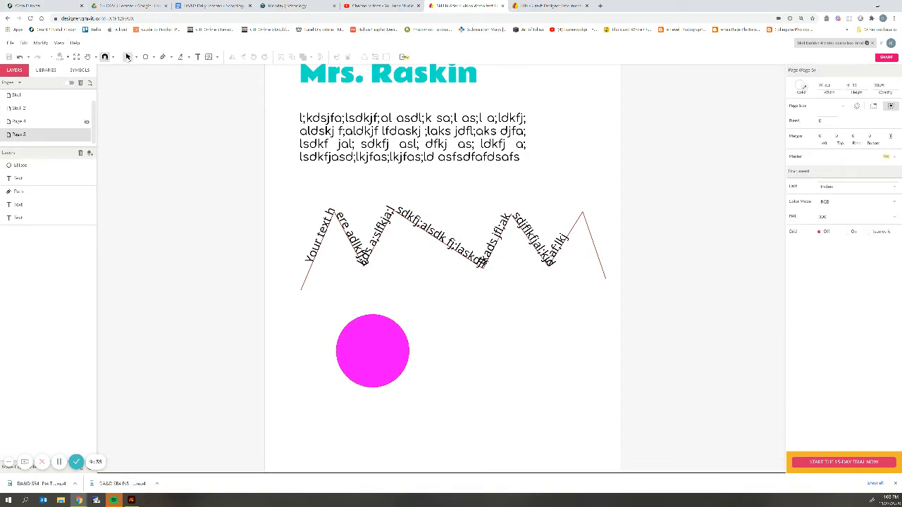
Change the magenta circle's fill to green (#1AC382).
scroll(442, 262, "up", 3)
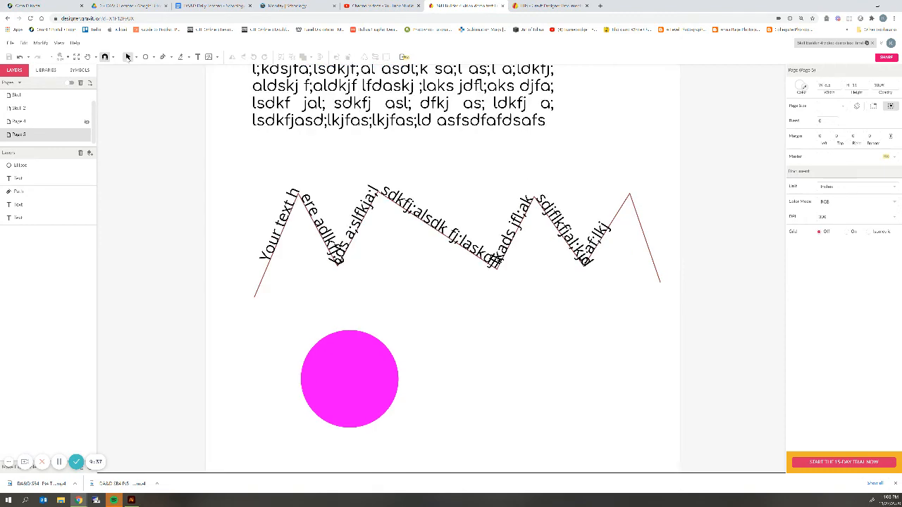
scroll(445, 255, "down", 3)
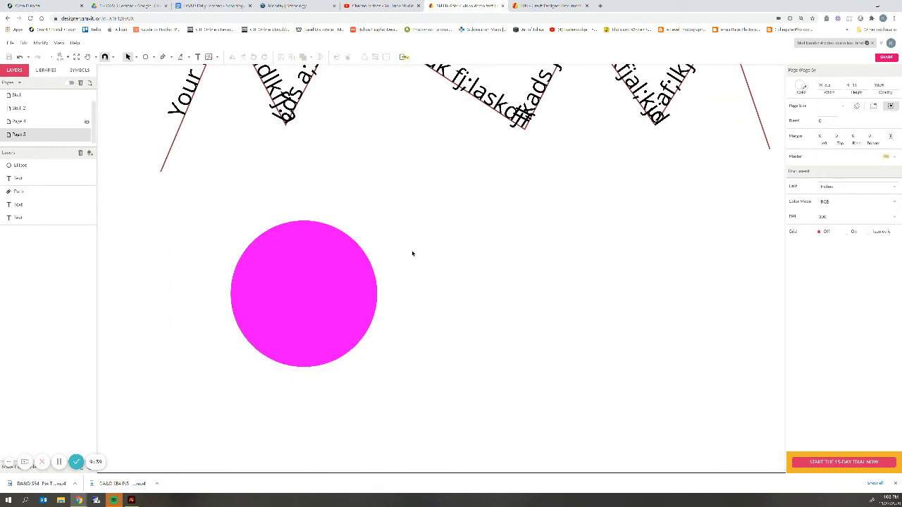
left_click(336, 280)
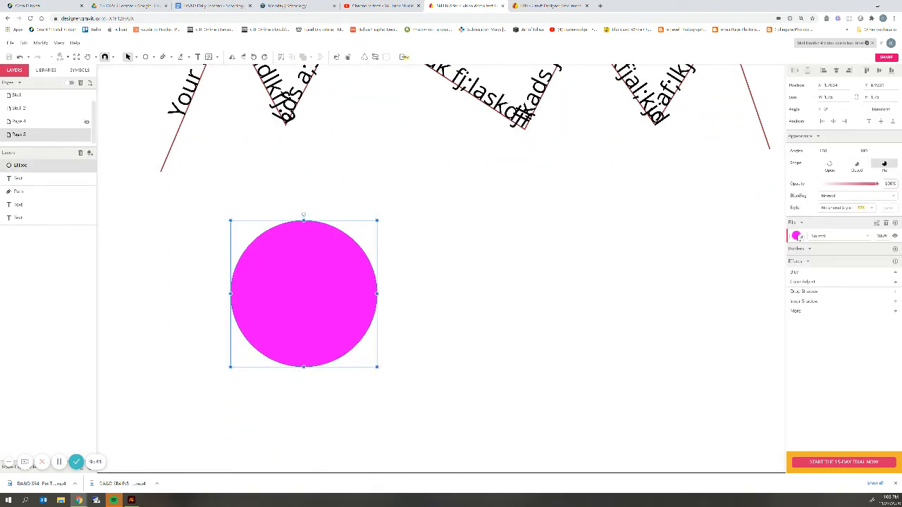
left_click(797, 236)
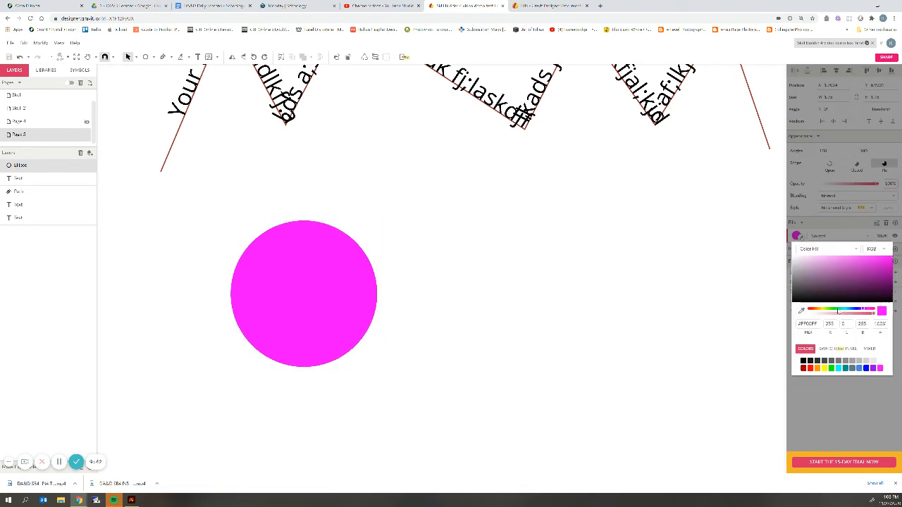
left_click(837, 311)
left_click(882, 283)
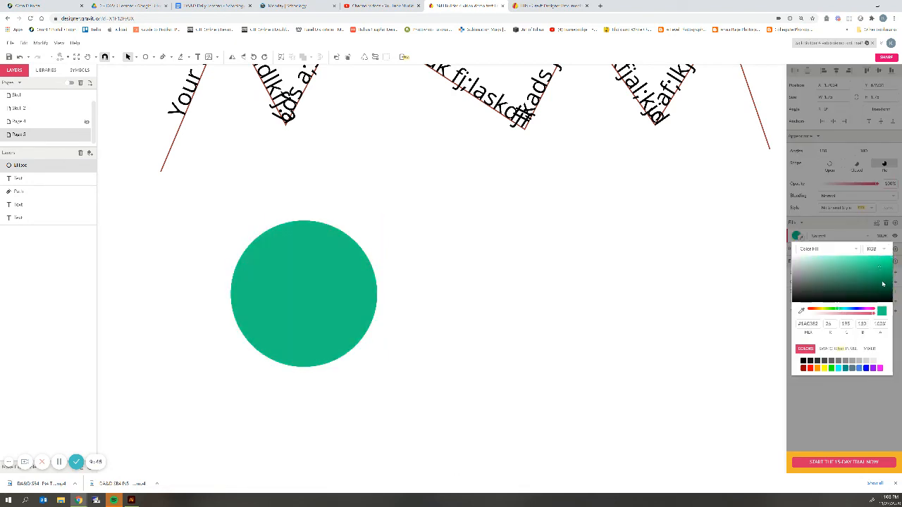
left_click(715, 261)
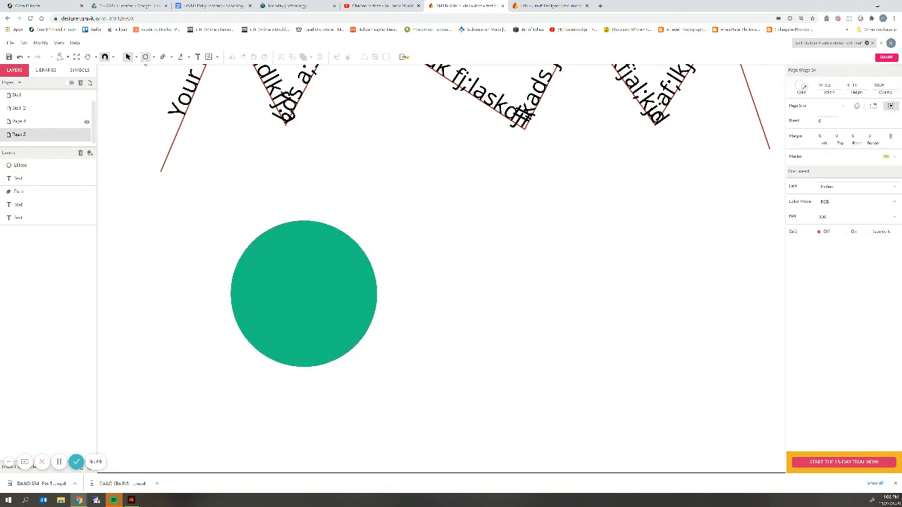
left_click(197, 56)
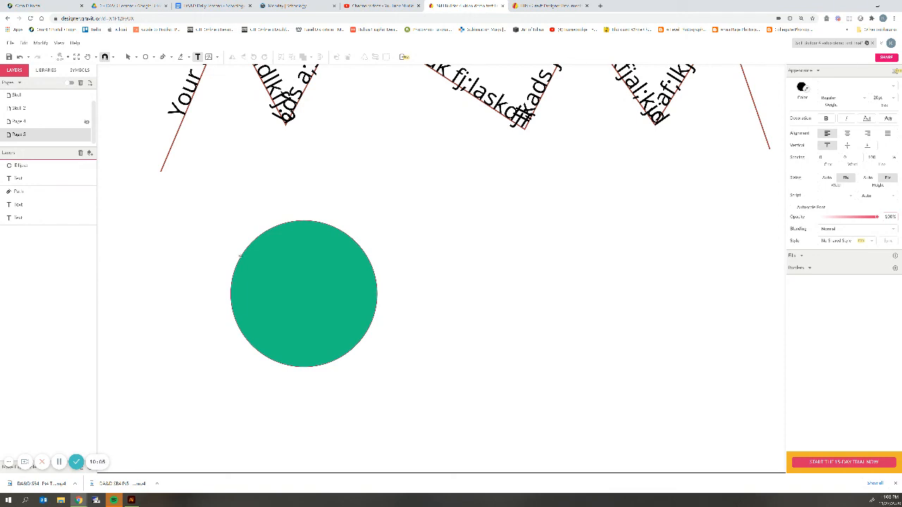
Type the teacher's name plus filler letters along the green circle's edge, starting on its left side.
left_click(240, 257)
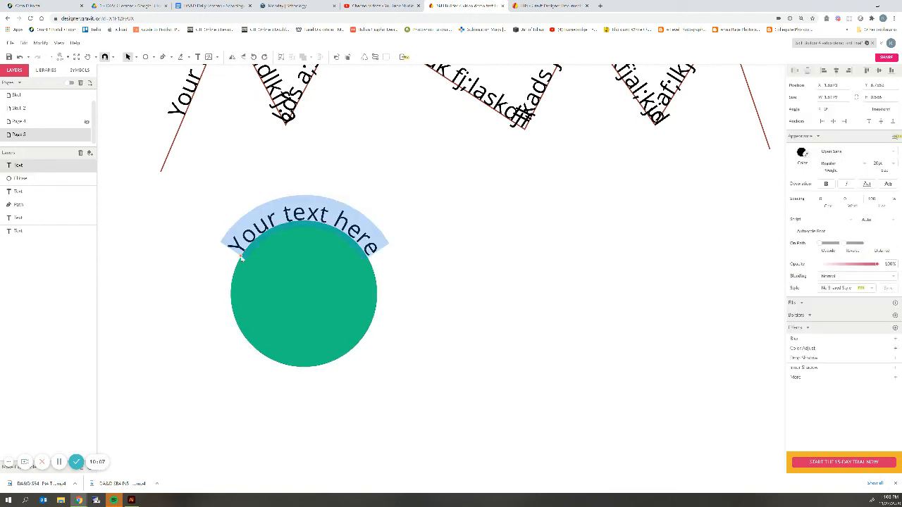
type("Mrs R")
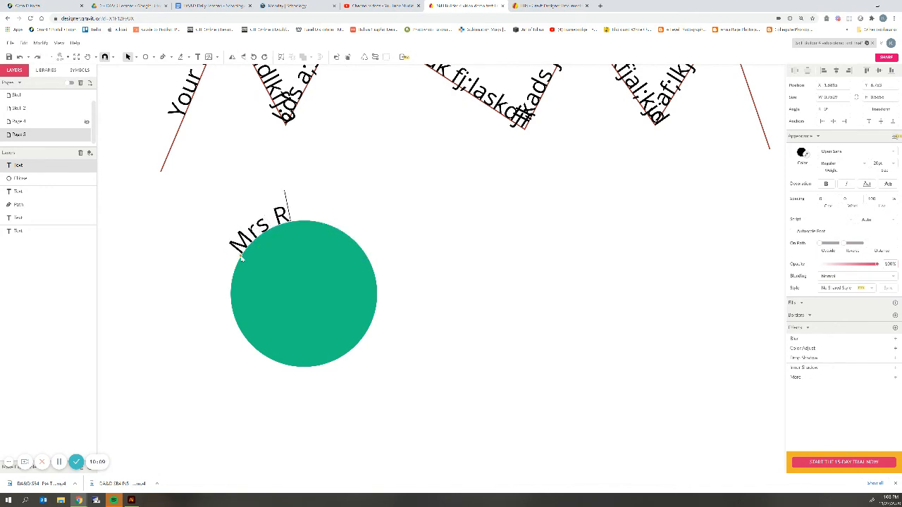
key("BackSpace")
type("raski")
key("BackSpace")
key("BackSpace")
key("BackSpace")
key("BackSpace")
key("BackSpace")
type("Raskin saldfkj asdl;s")
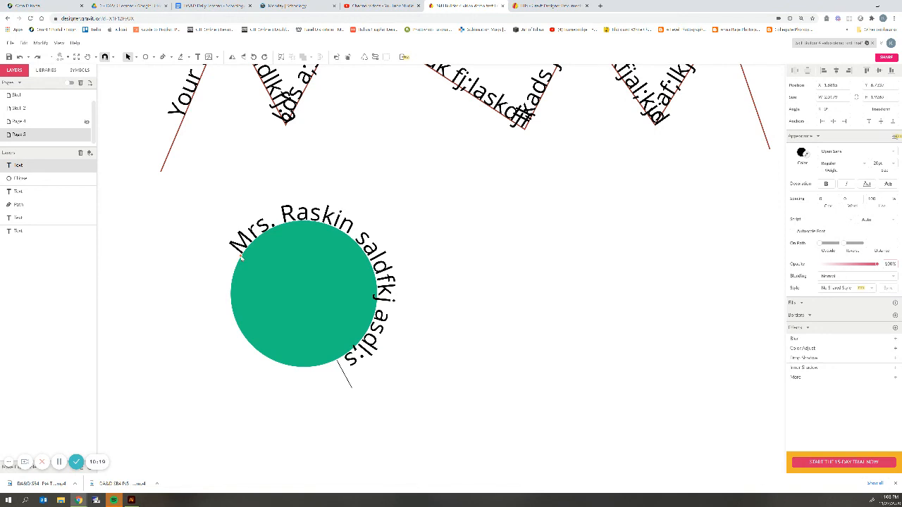
key("ctrl+a")
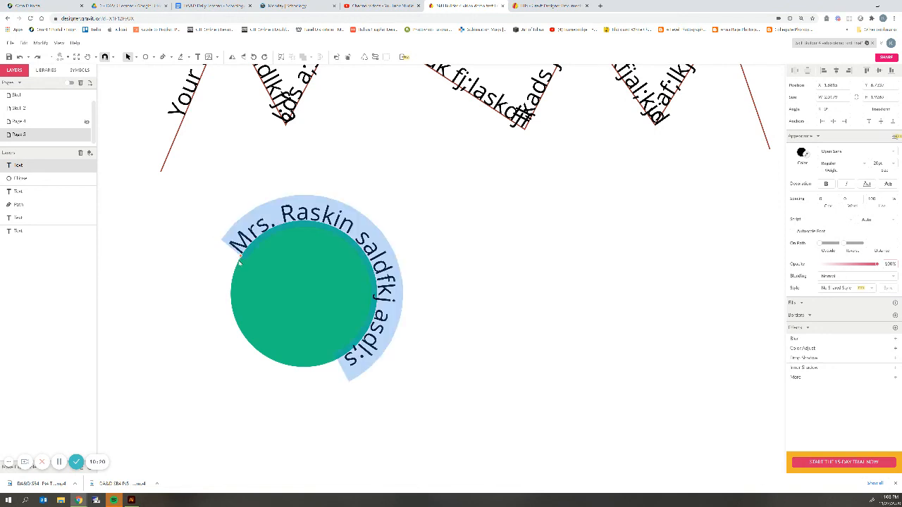
key("Escape")
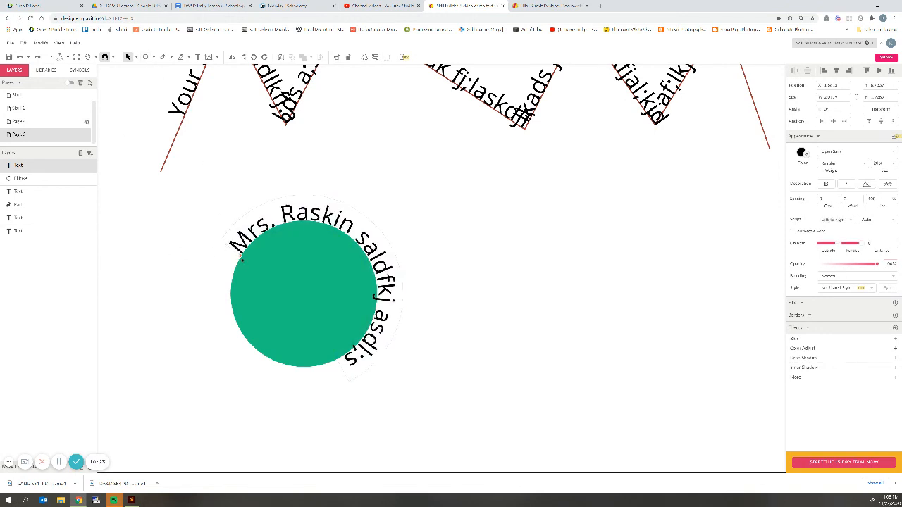
left_click_drag(242, 258, 175, 355)
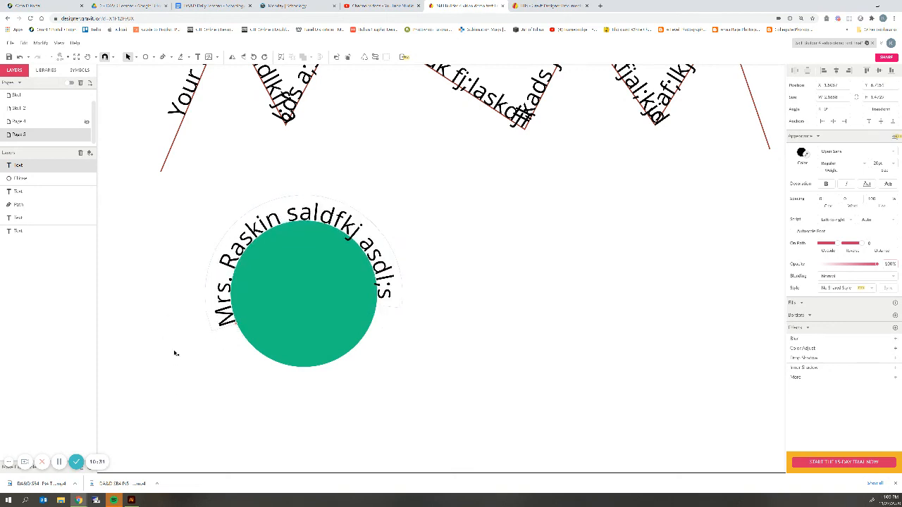
Slide the zigzag text toward the start of its path.
left_click(182, 119)
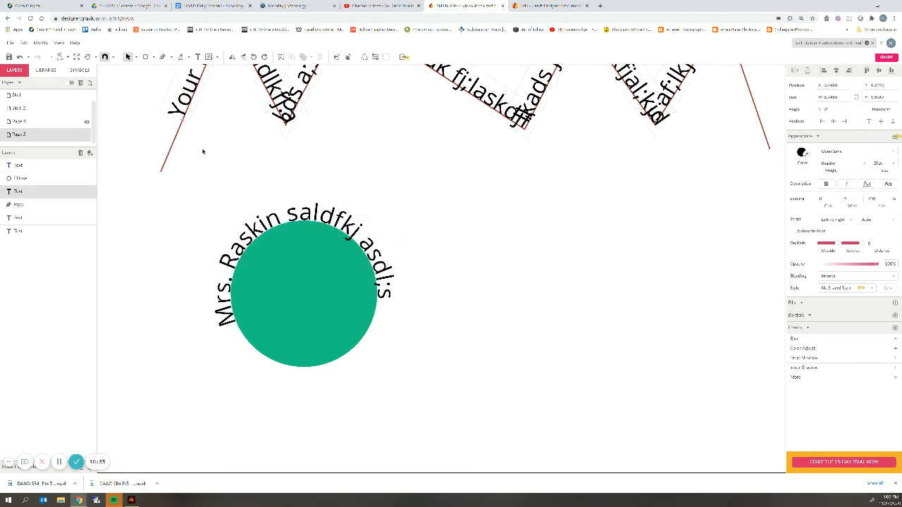
scroll(202, 150, "up", 2)
left_click_drag(182, 193, 191, 210)
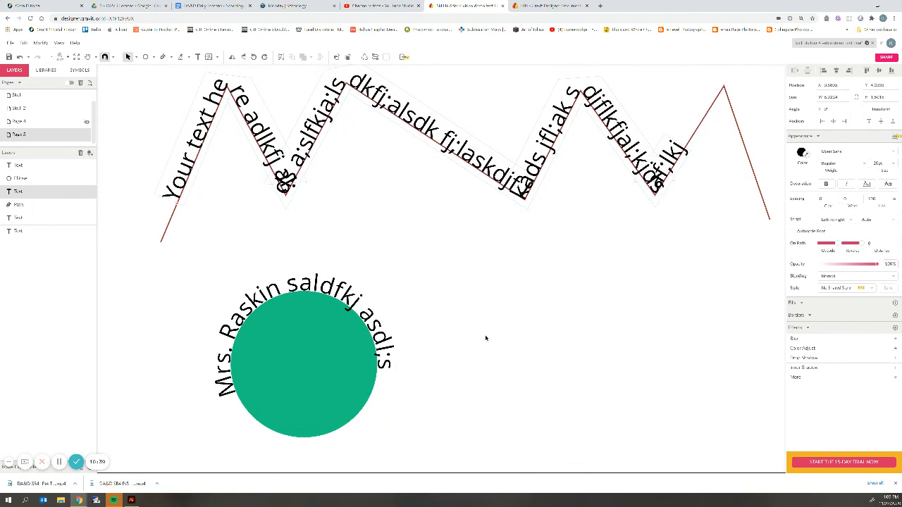
scroll(486, 339, "down", 1)
Select the curved text around the circle, exiting text editing.
left_click(286, 225)
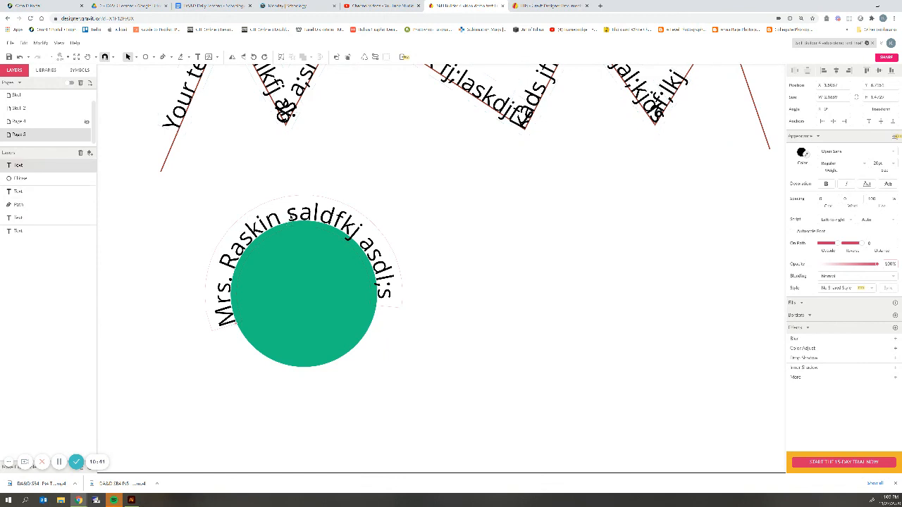
double_click(285, 215)
key("ctrl+a")
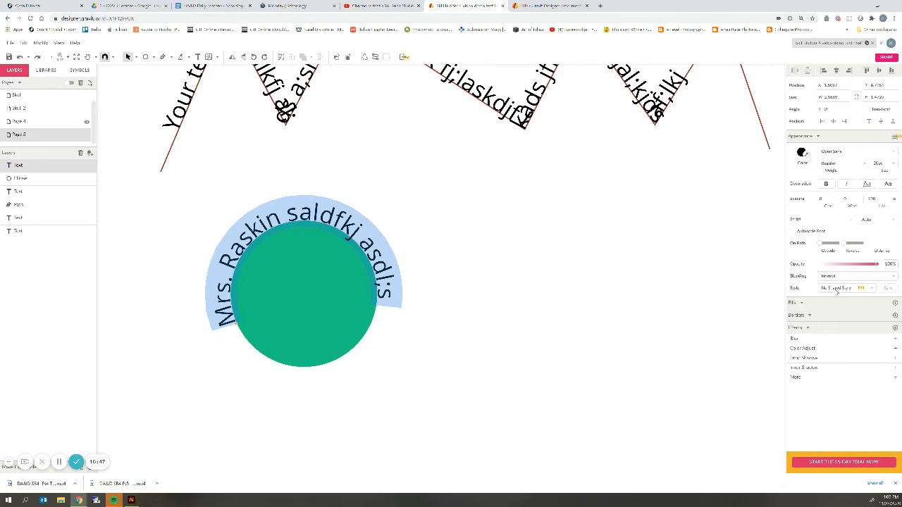
key("Escape")
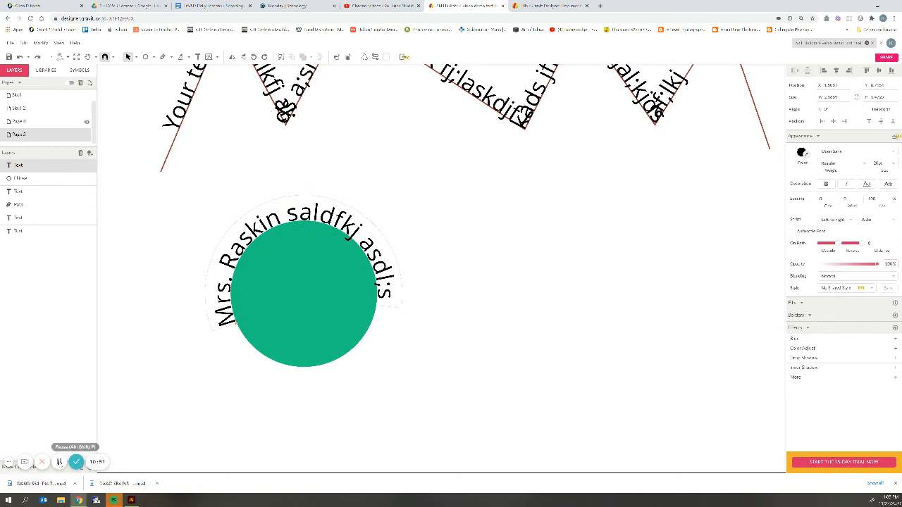
left_click(60, 462)
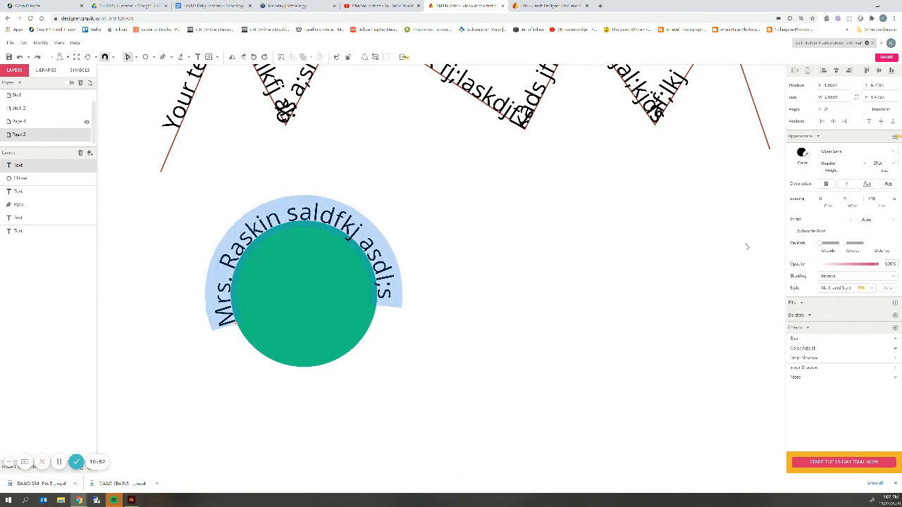
key("Escape")
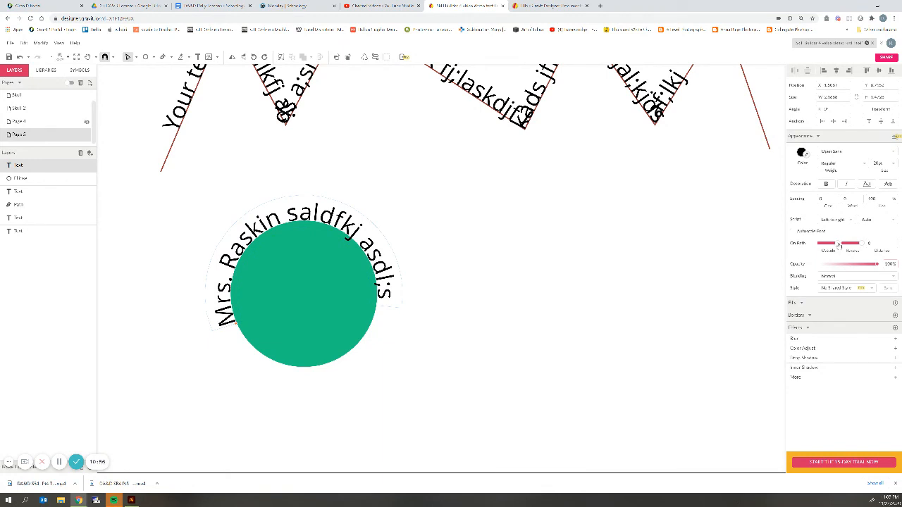
left_click(437, 250)
left_click(367, 252)
Set the circle text's On Path position to Outside and move the circle group right and down.
left_click(828, 244)
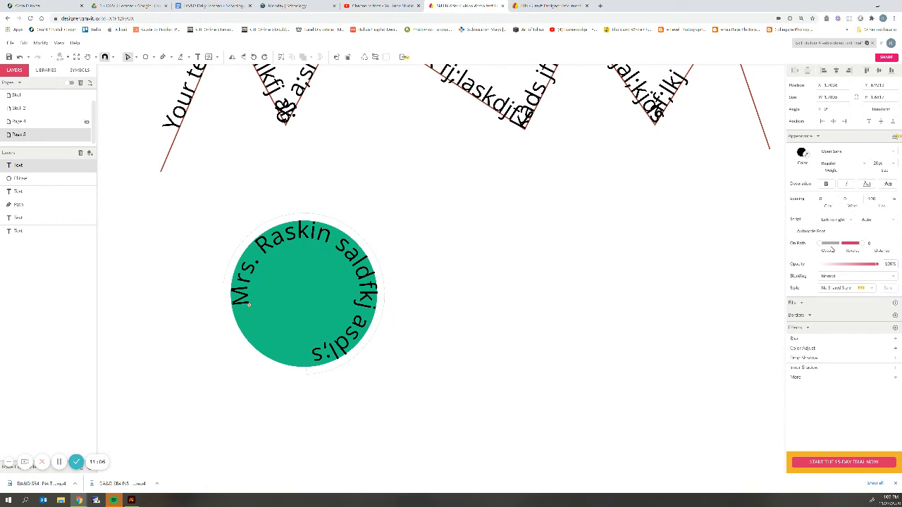
left_click(829, 244)
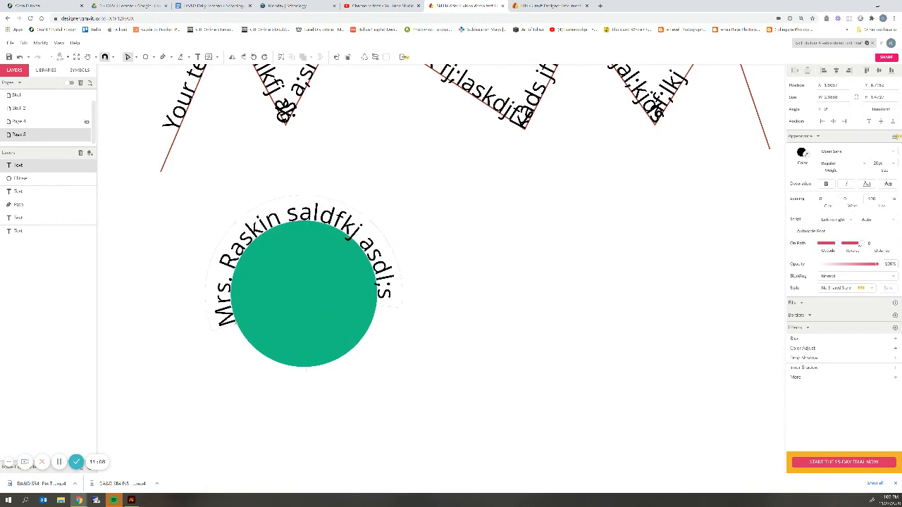
left_click(857, 245)
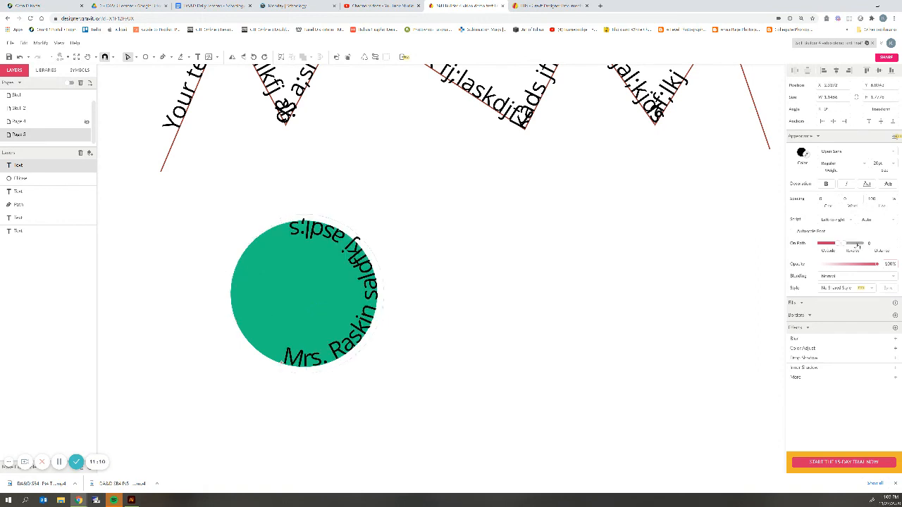
left_click(857, 245)
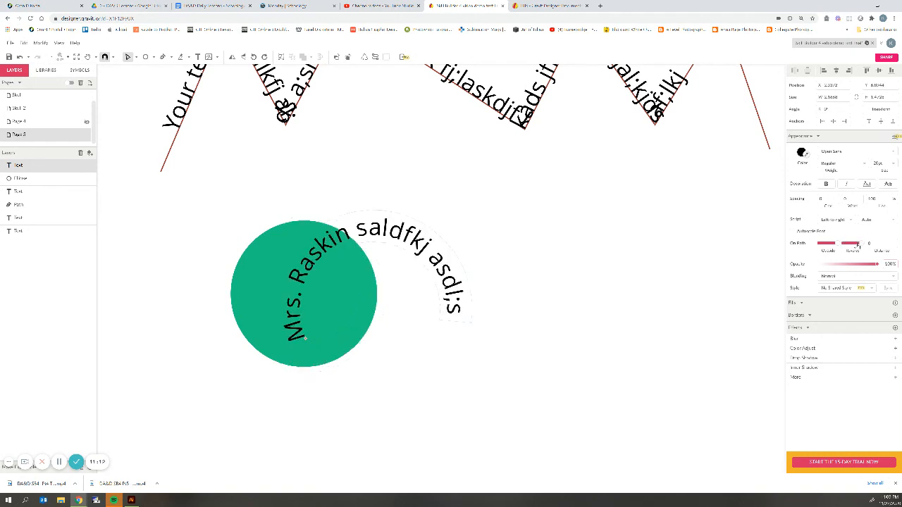
left_click_drag(405, 243, 246, 217)
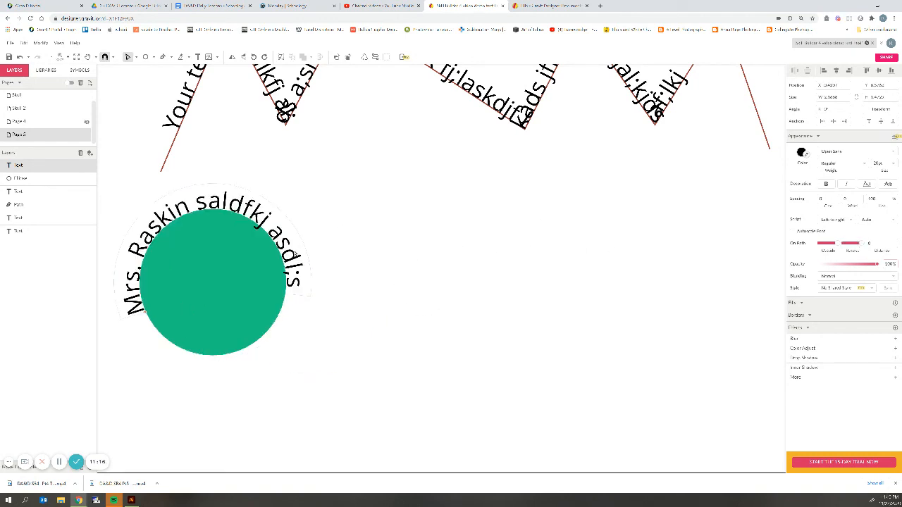
left_click_drag(248, 275, 382, 299)
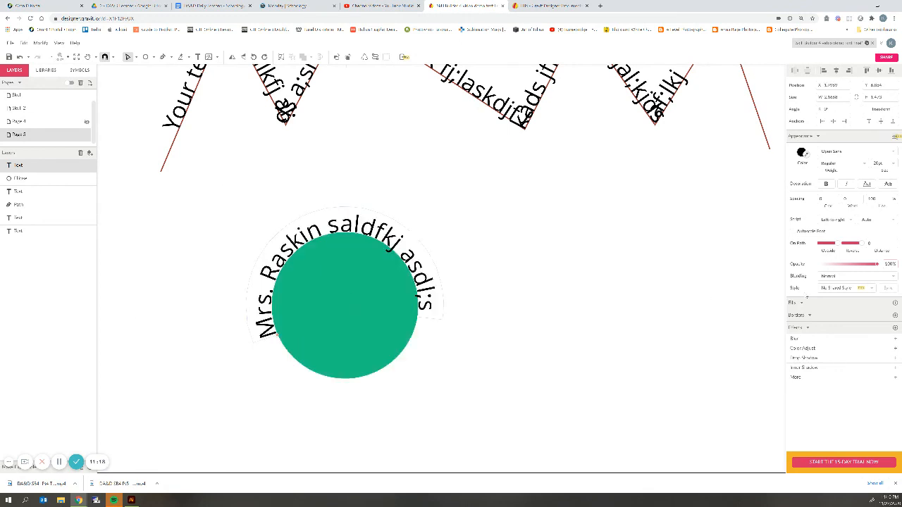